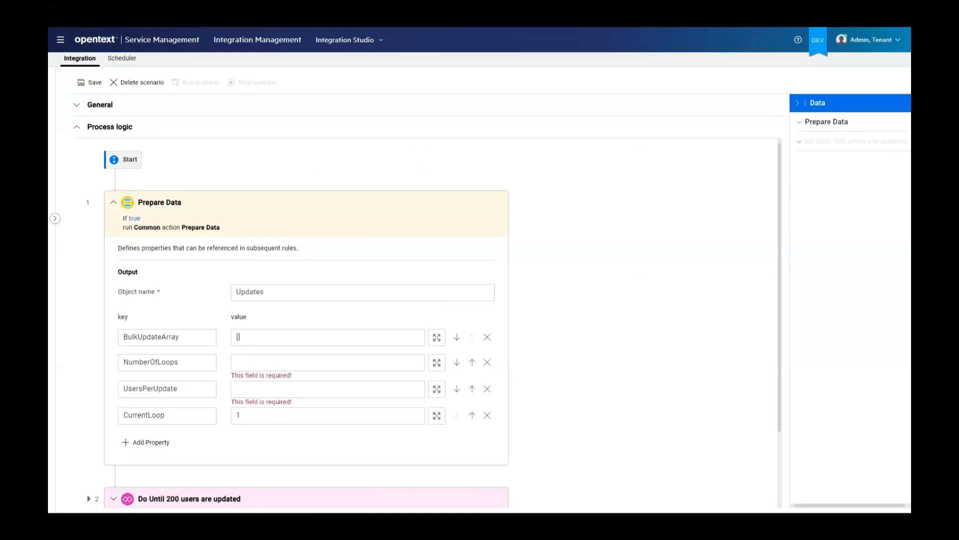
# In the Prepare Data rule, set NumberOfLoops to 4, UsersPerUpdate to 50 and CurrentLoop to 1, and collapse the rule
pyautogui.click(250, 361)
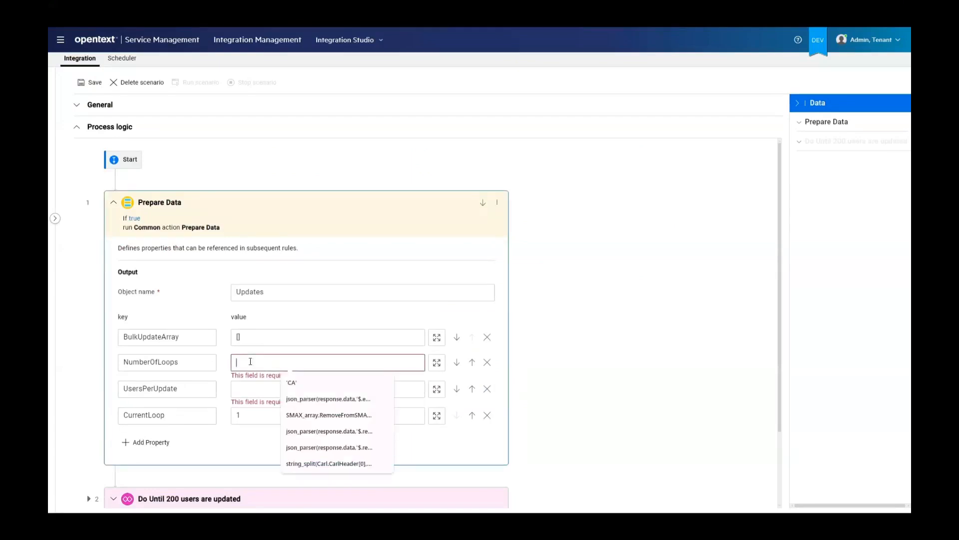
pyautogui.write('4')
pyautogui.click(247, 387)
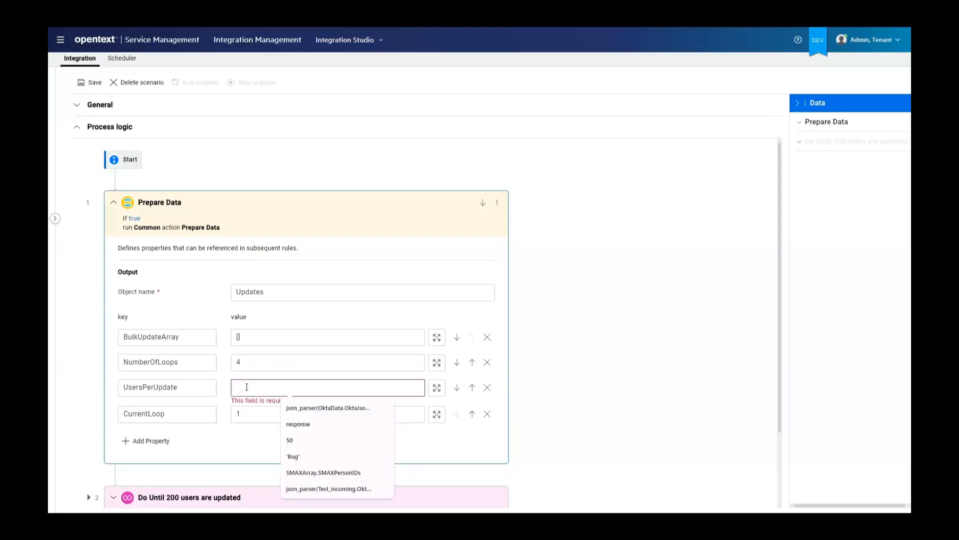
pyautogui.write('50')
pyautogui.click(268, 414)
pyautogui.write('1')
pyautogui.click(159, 228)
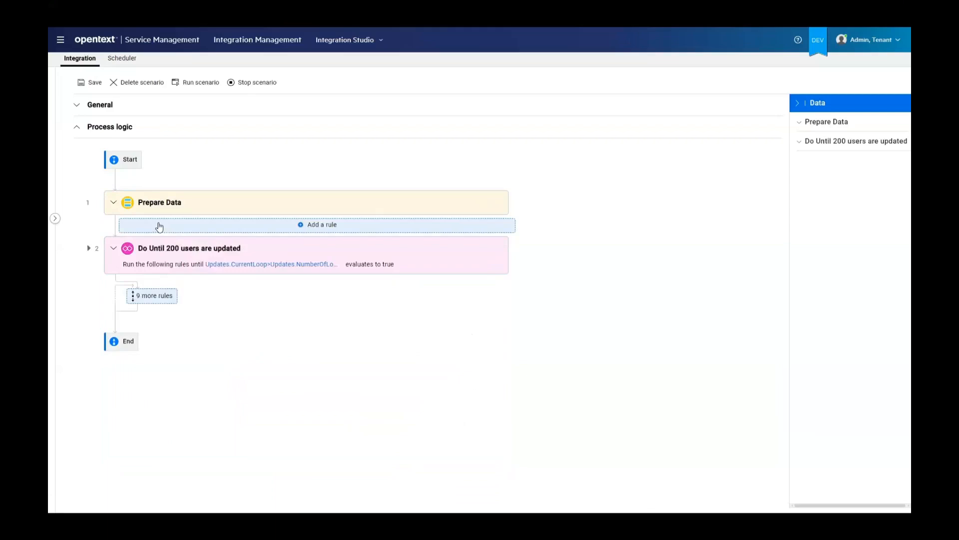
# Review the exit condition of the Do Until loop without changing it, and expand the rules nested in the loop
pyautogui.click(254, 267)
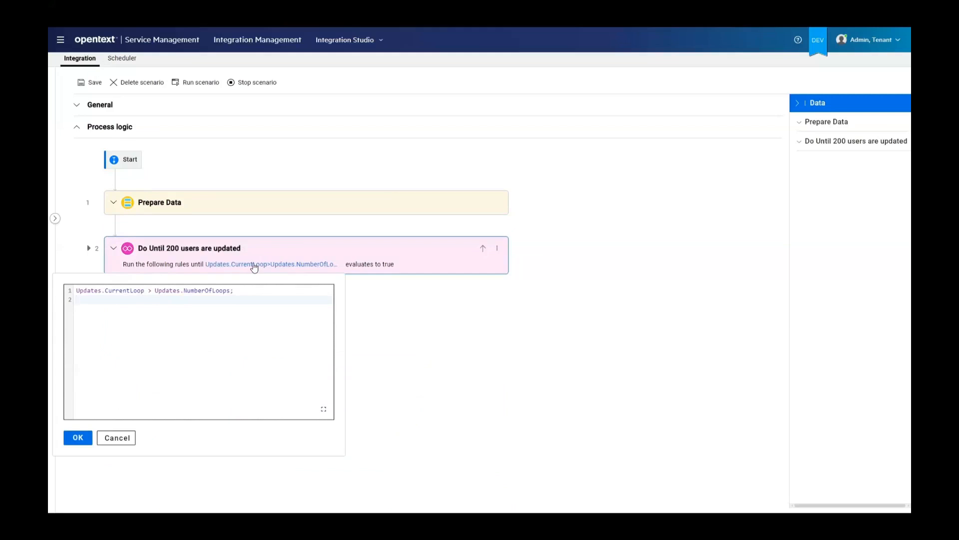
pyautogui.click(117, 437)
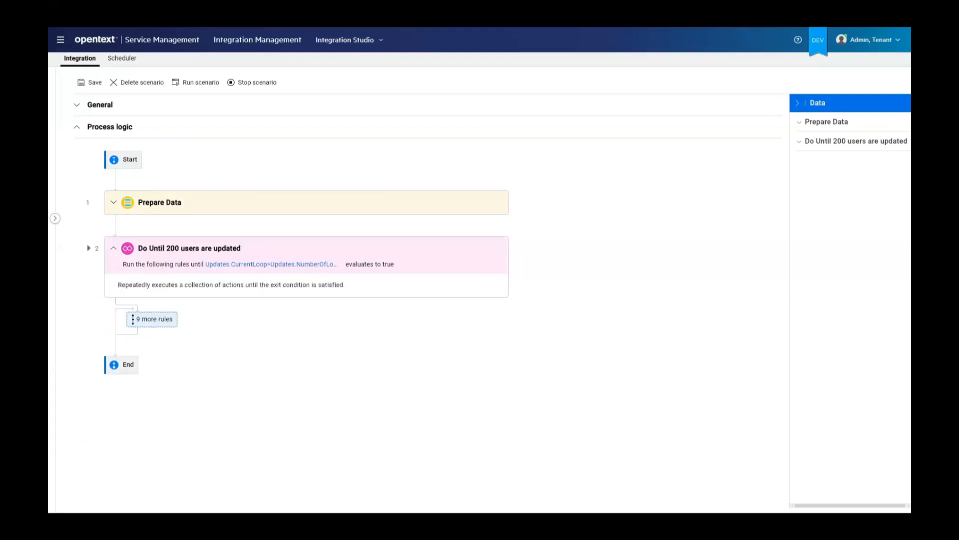
pyautogui.click(158, 322)
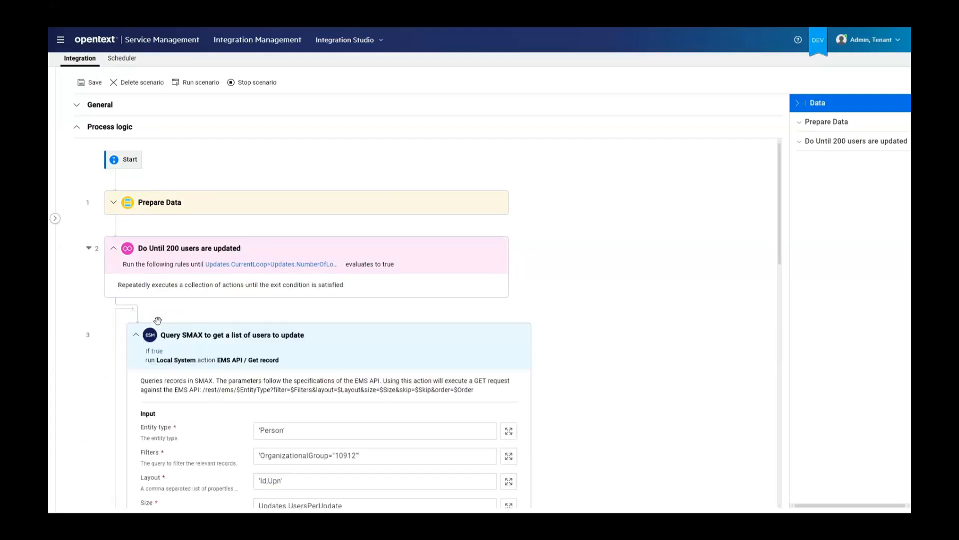
# Examine the layout, size and output key of the rule that queries SMAX for users to update, and collapse it
pyautogui.scroll(-1, 633, 280)
pyautogui.scroll(-4, 632, 279)
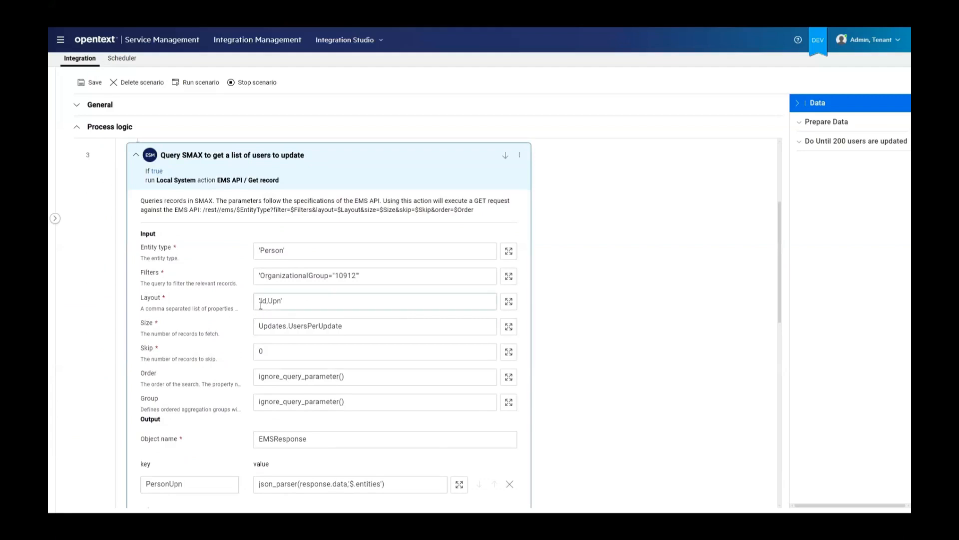
pyautogui.click(288, 302)
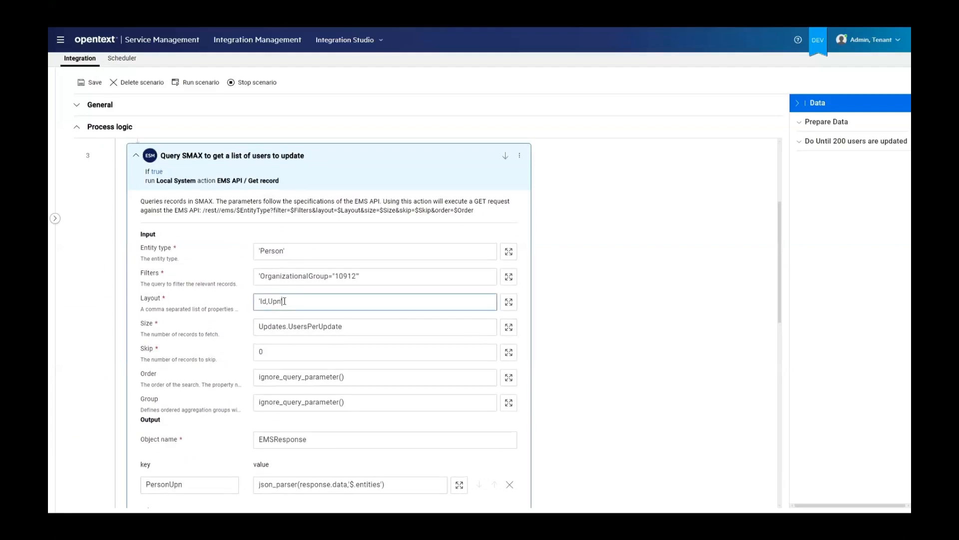
pyautogui.moveTo(342, 329); pyautogui.dragTo(239, 320)
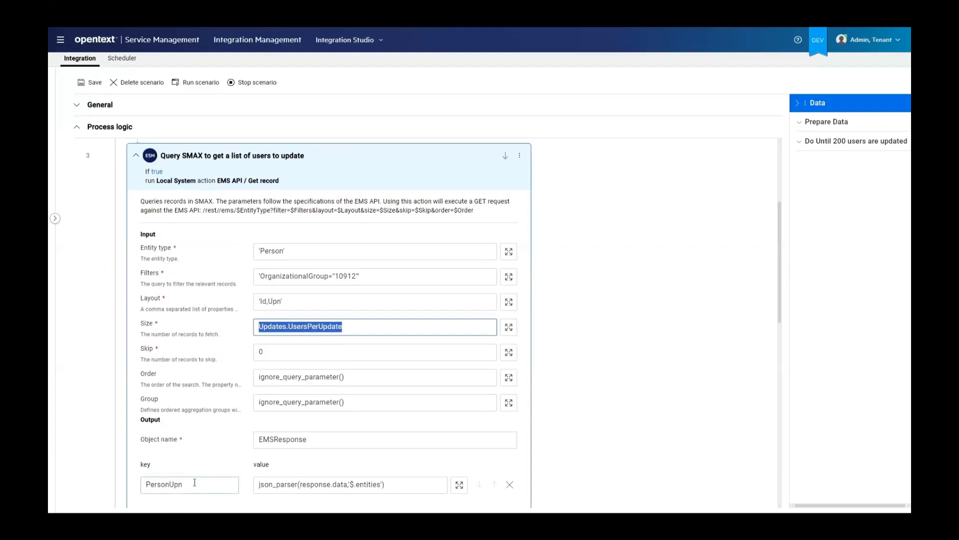
pyautogui.moveTo(193, 485); pyautogui.dragTo(125, 479)
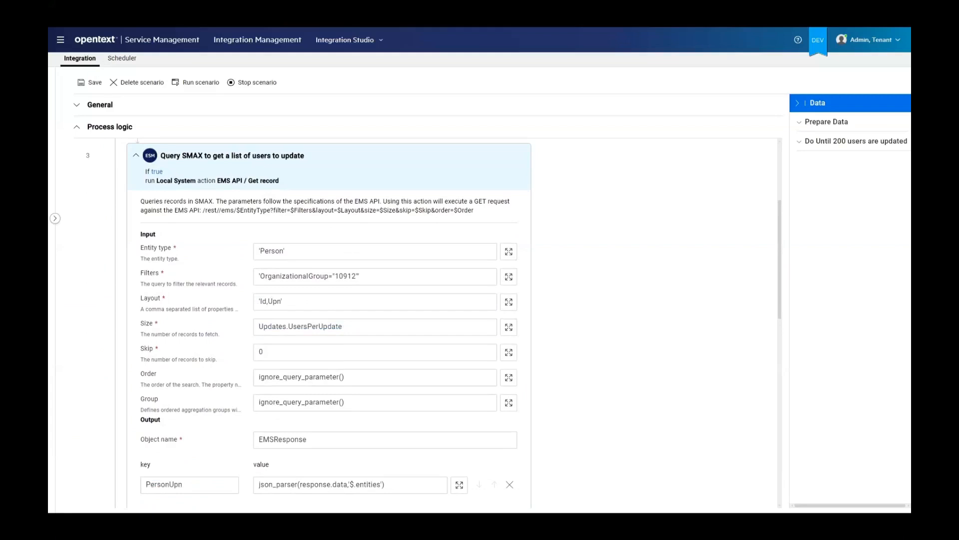
pyautogui.click(136, 157)
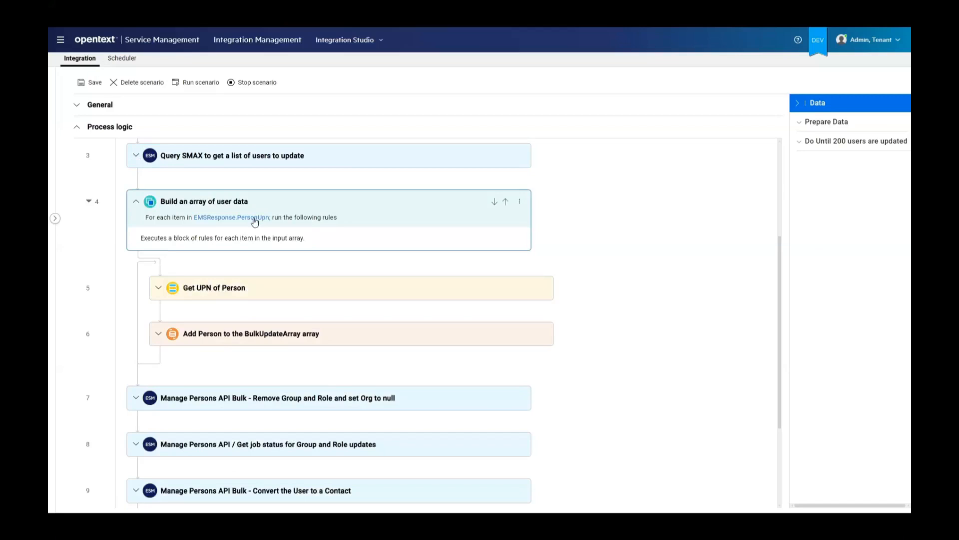
# Expand the Get UPN of Person rule and inspect its output key and the expression assigned to it
pyautogui.click(159, 289)
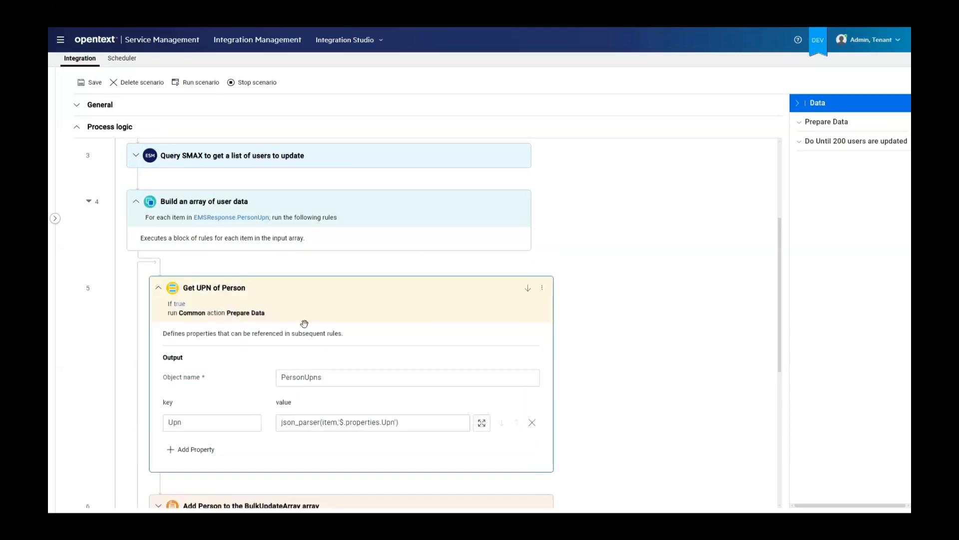
pyautogui.doubleClick(198, 420)
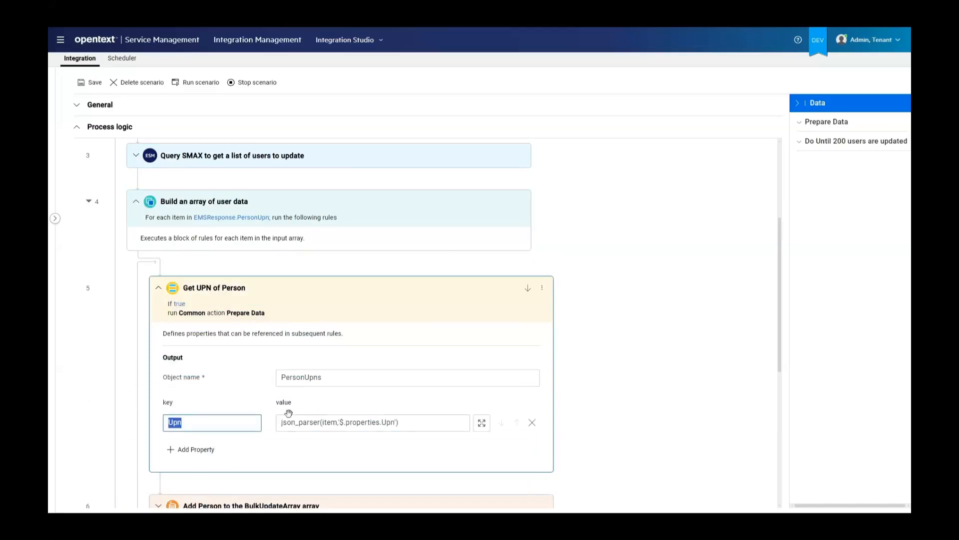
pyautogui.click(418, 423)
pyautogui.moveTo(418, 422); pyautogui.dragTo(276, 416)
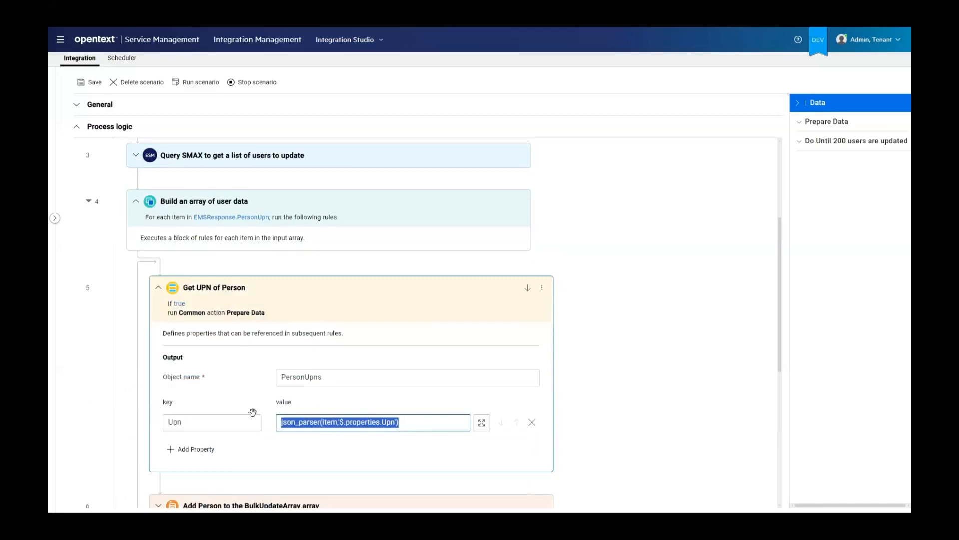
# Open the array expression of the Add Person to the BulkUpdateArray array rule full screen and examine its UPN, organizational group, roles and groups
pyautogui.scroll(-1, 335, 383)
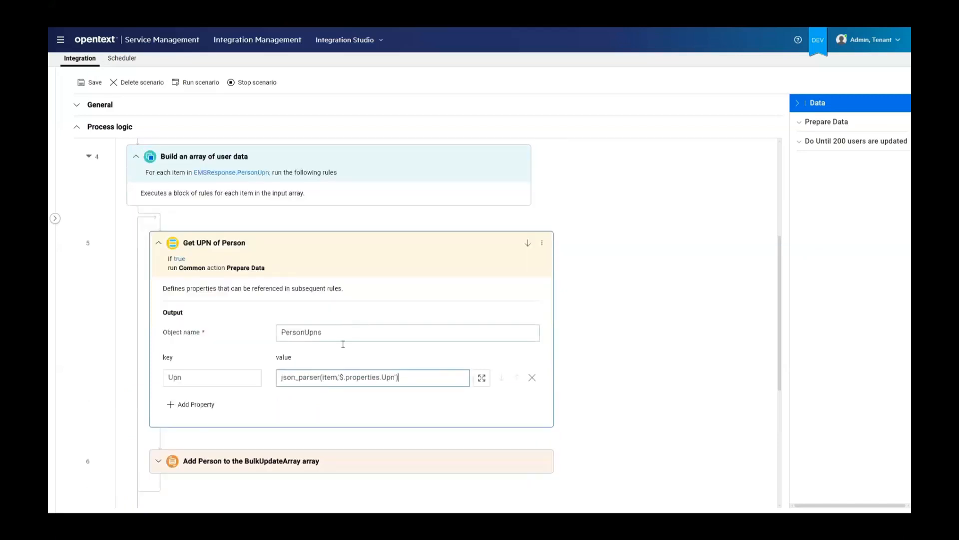
pyautogui.click(157, 462)
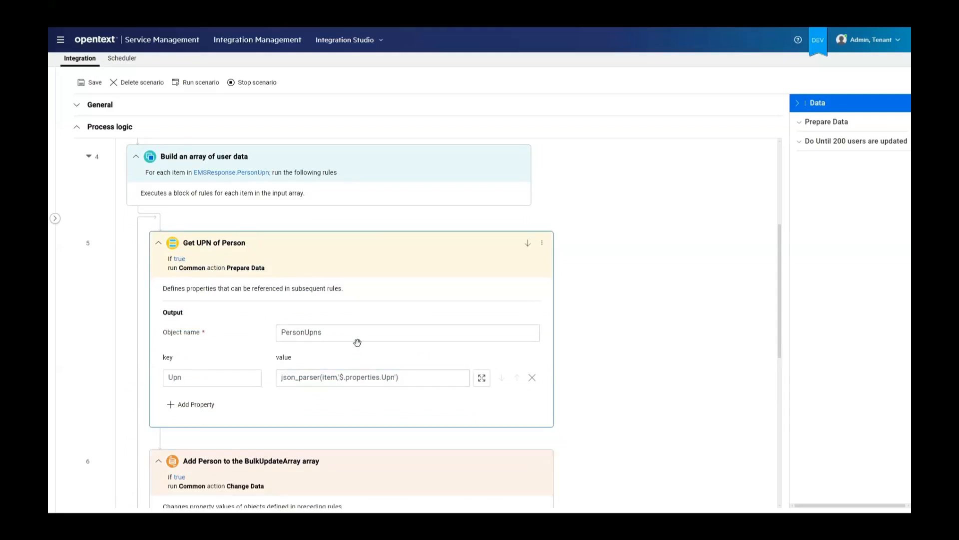
pyautogui.scroll(-5, 358, 343)
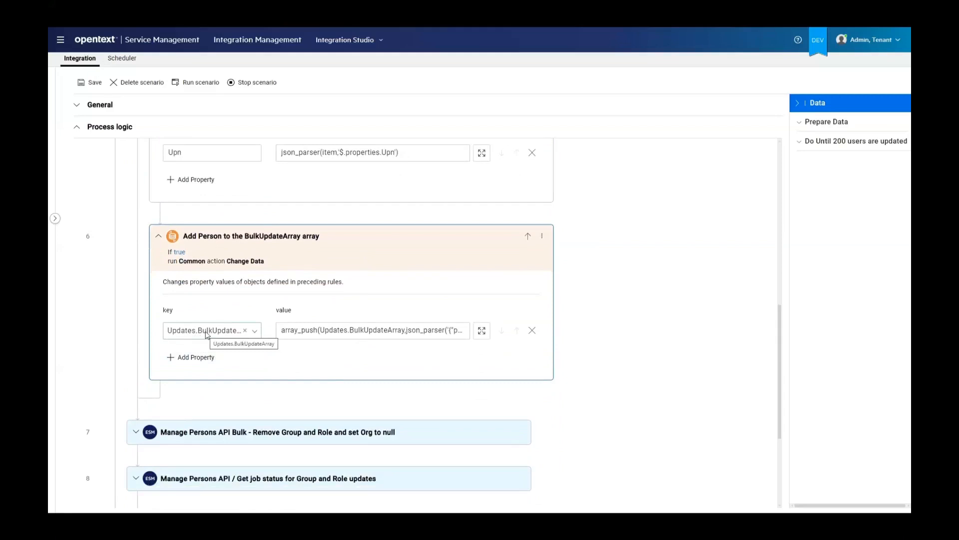
pyautogui.click(482, 332)
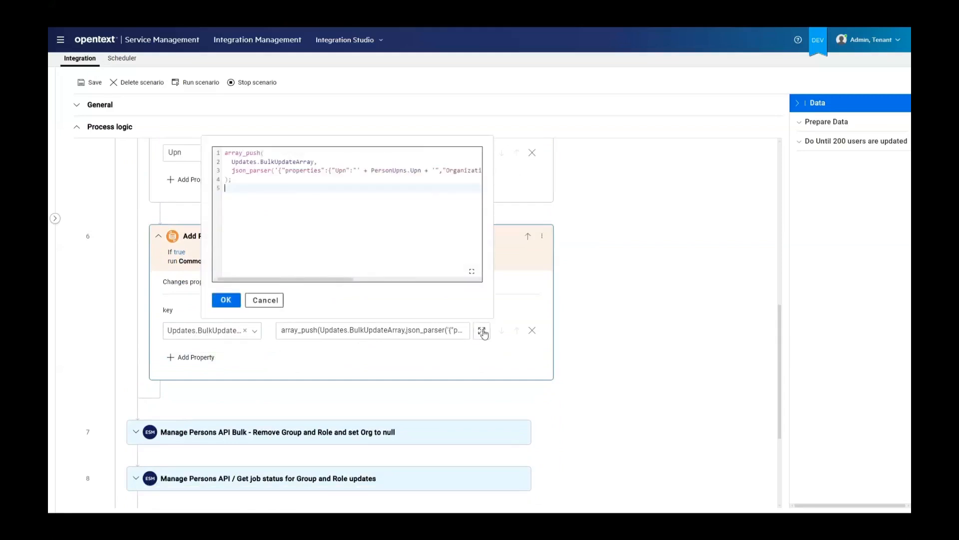
pyautogui.click(472, 271)
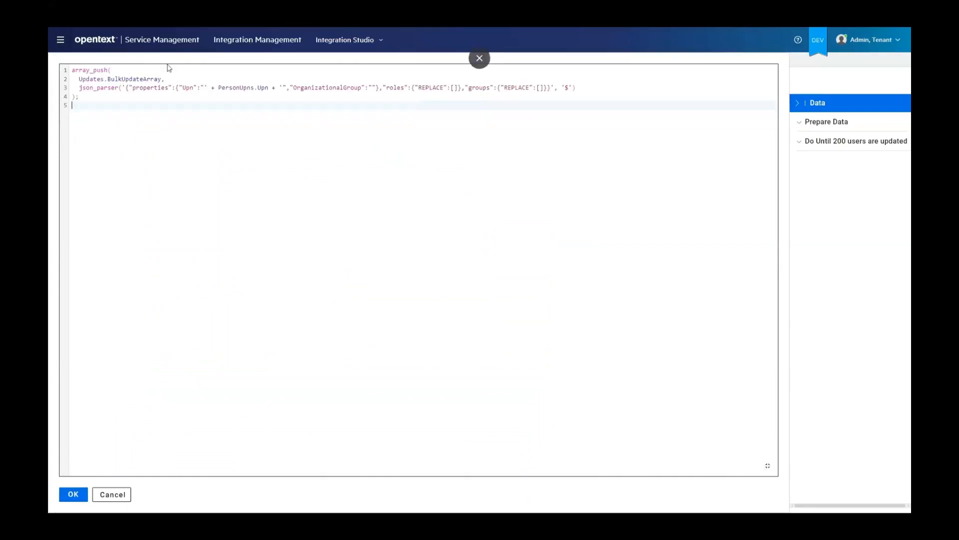
pyautogui.doubleClick(194, 88)
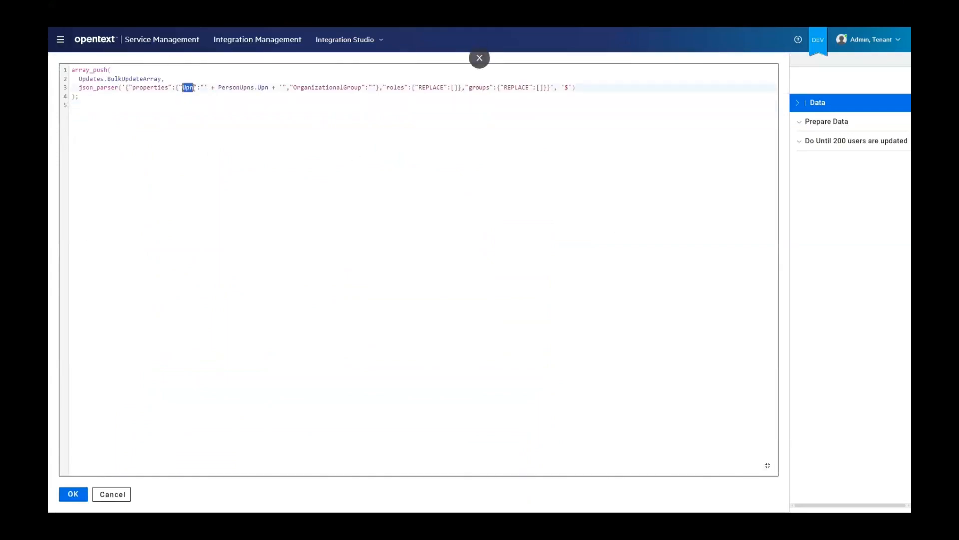
pyautogui.doubleClick(373, 88)
pyautogui.moveTo(366, 88); pyautogui.dragTo(376, 88)
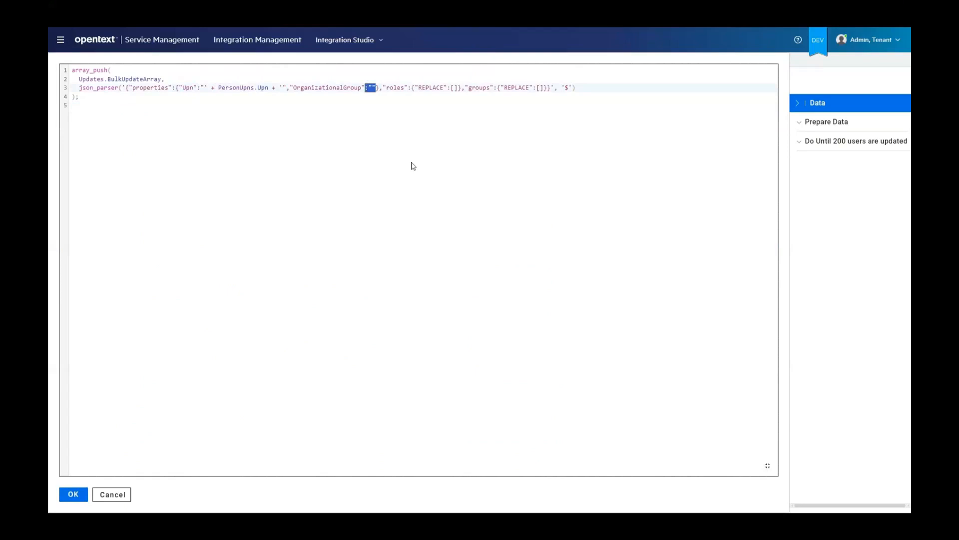
pyautogui.click(455, 88)
pyautogui.moveTo(455, 88); pyautogui.dragTo(452, 88)
pyautogui.moveTo(542, 88); pyautogui.dragTo(538, 88)
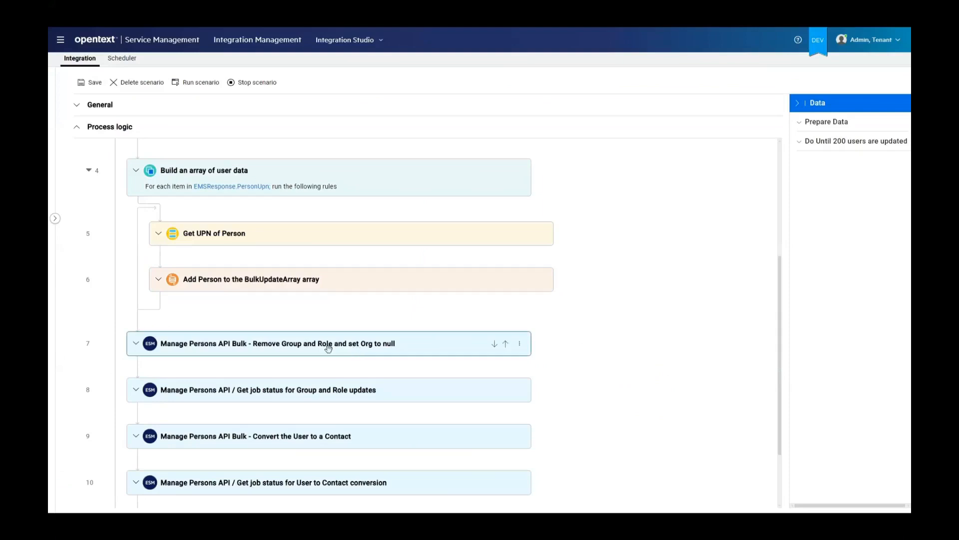
# Expand the bulk rule that removes group and role, and examine its input, payload preview and JobId output key
pyautogui.click(135, 345)
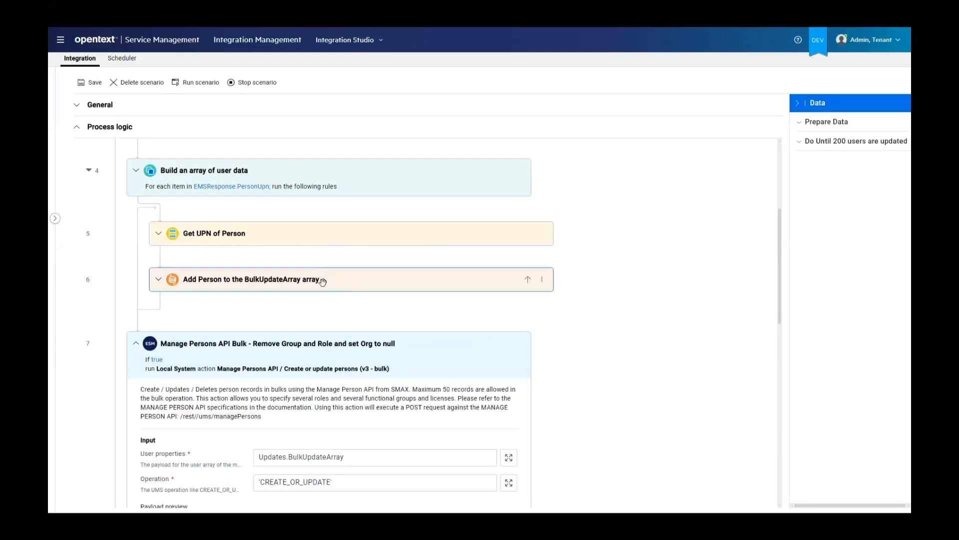
pyautogui.scroll(-1, 330, 282)
pyautogui.scroll(-2, 349, 283)
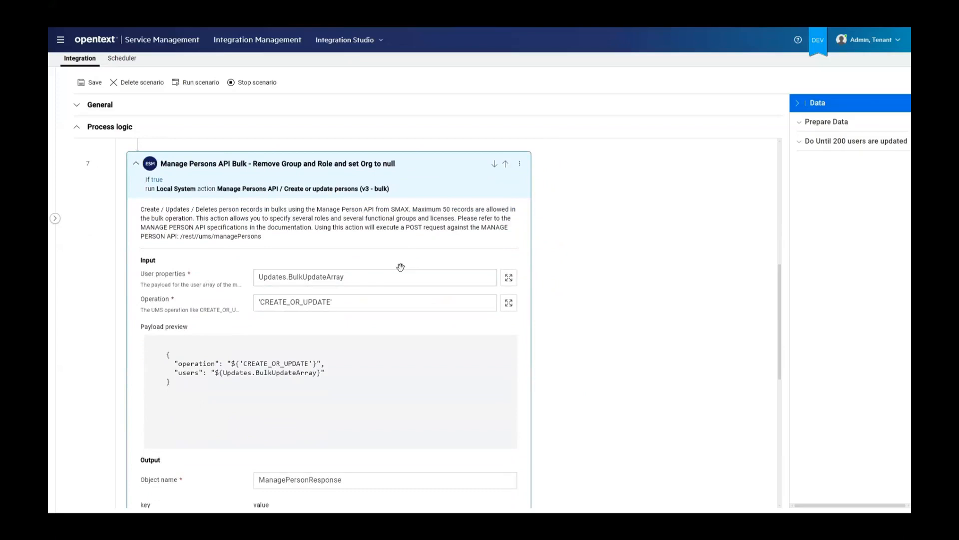
pyautogui.scroll(-3, 270, 288)
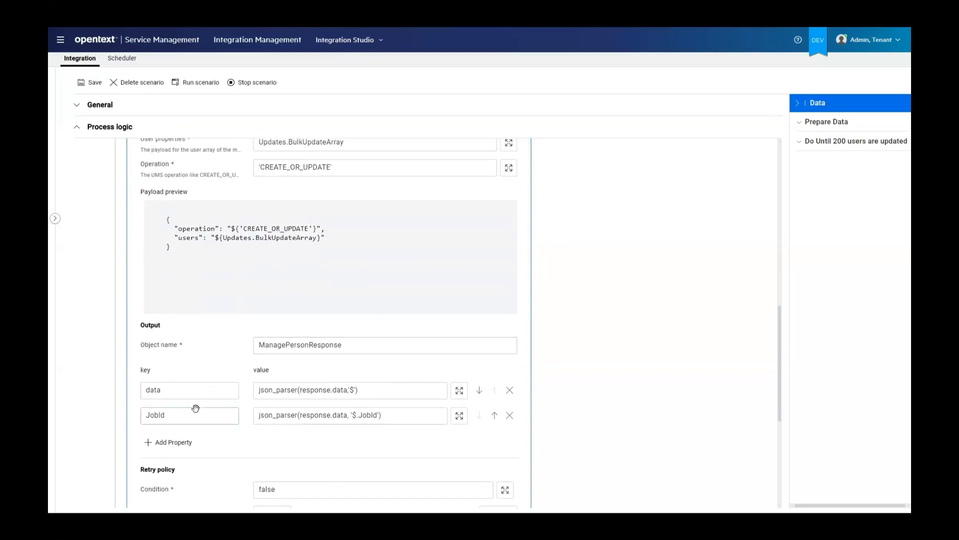
pyautogui.moveTo(178, 415); pyautogui.dragTo(107, 404)
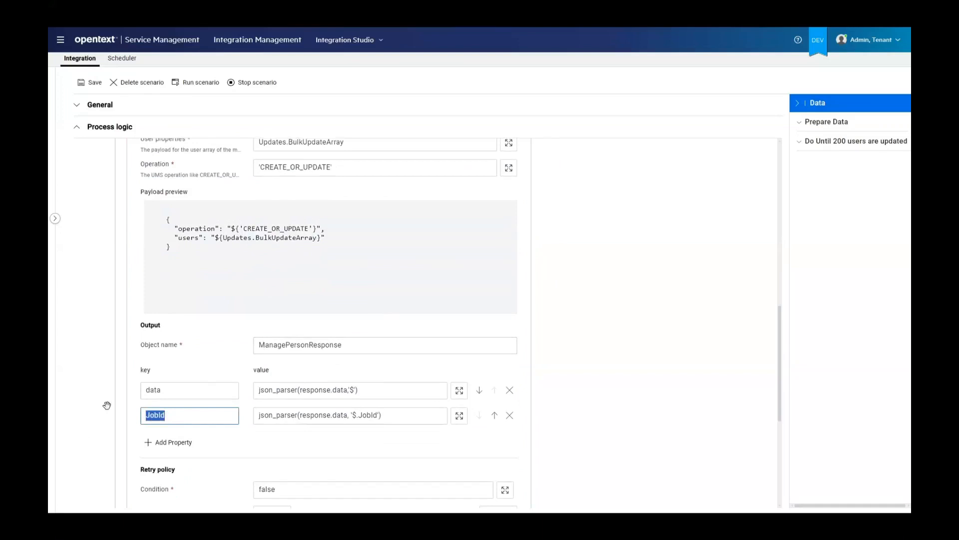
# Expand the job status rule for group and role updates, and examine its Job Id input, output keys and retry condition
pyautogui.scroll(-5, 330, 349)
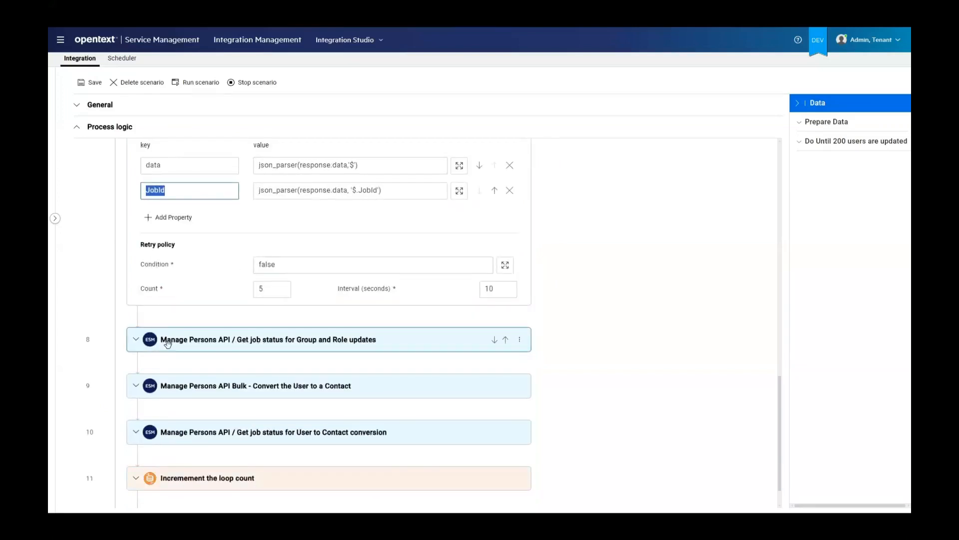
pyautogui.click(136, 340)
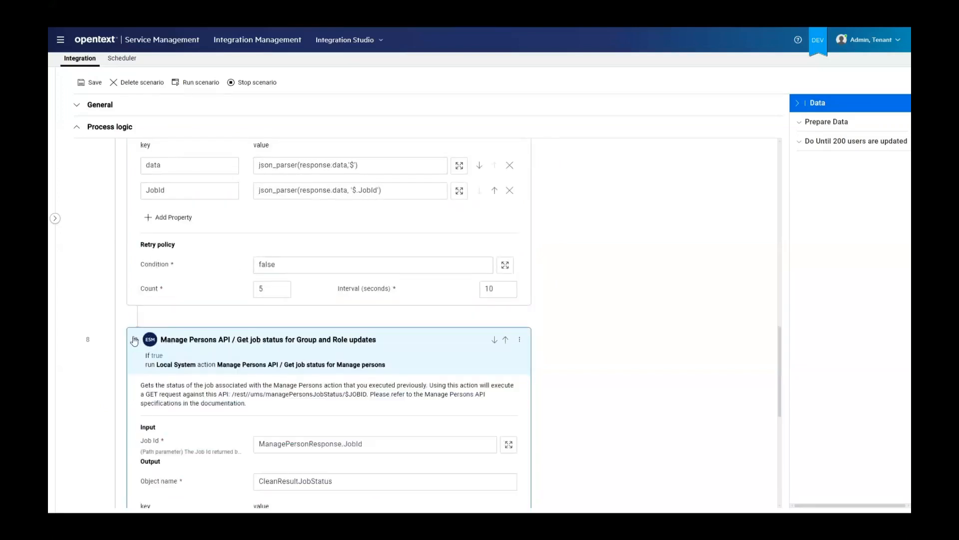
pyautogui.scroll(-2, 414, 300)
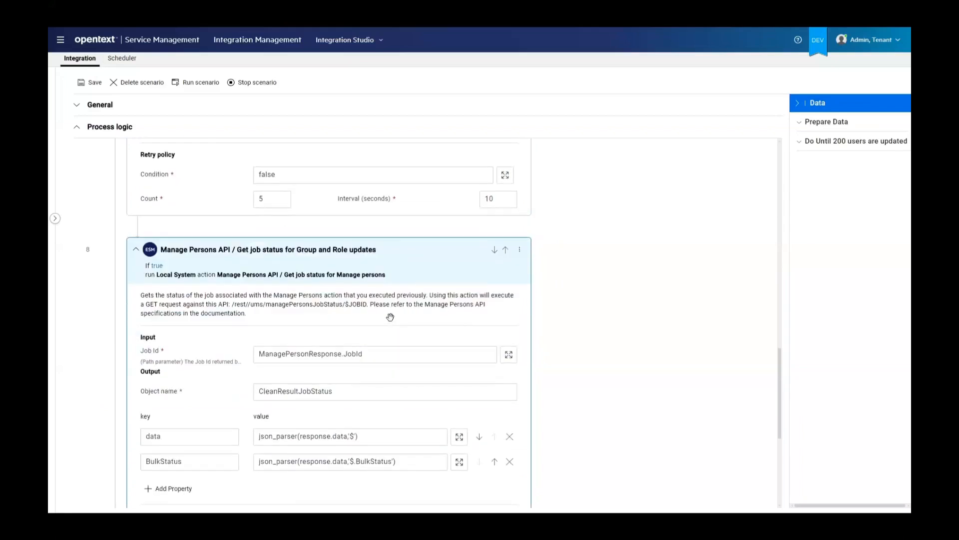
pyautogui.scroll(-2, 390, 315)
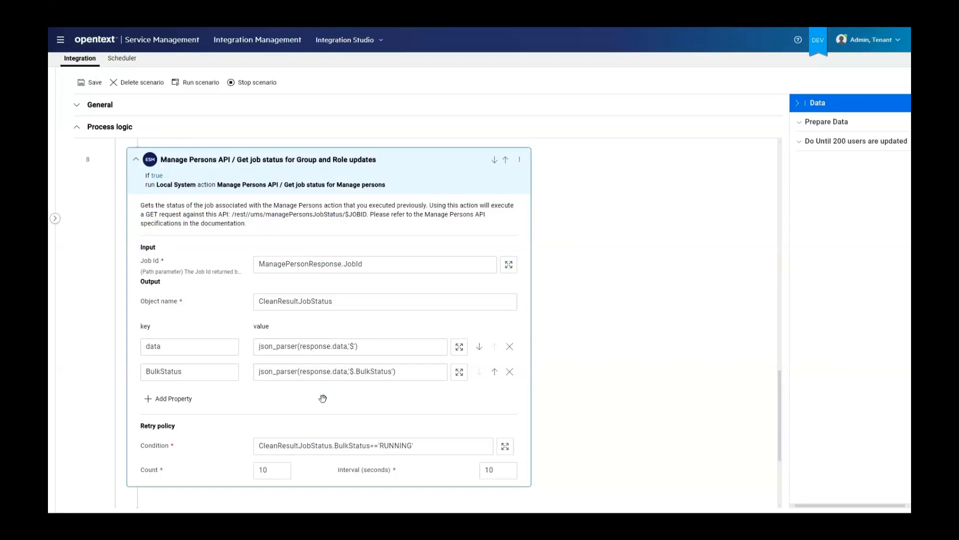
pyautogui.moveTo(433, 446); pyautogui.dragTo(237, 428)
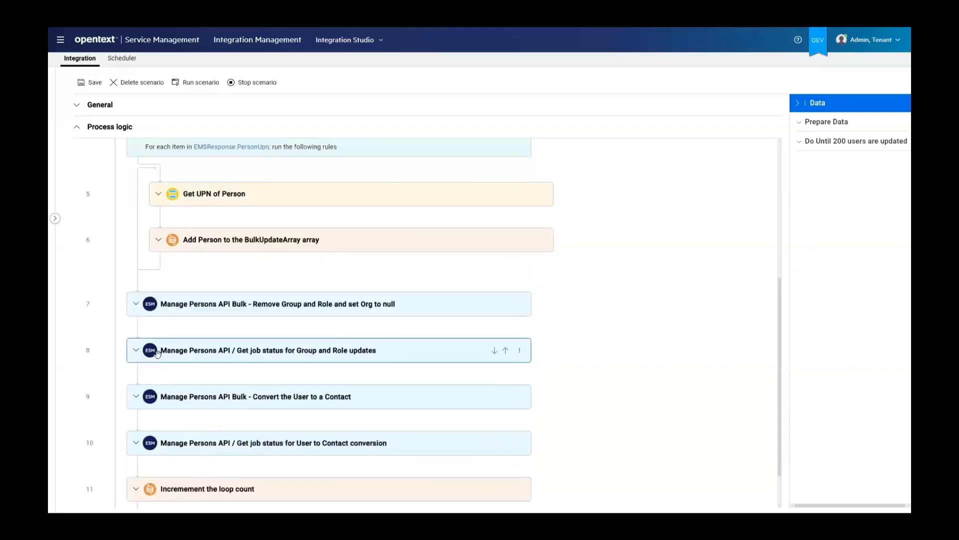
# Expand the bulk rule that converts the user to a contact and inspect the operation it runs
pyautogui.scroll(-1, 166, 316)
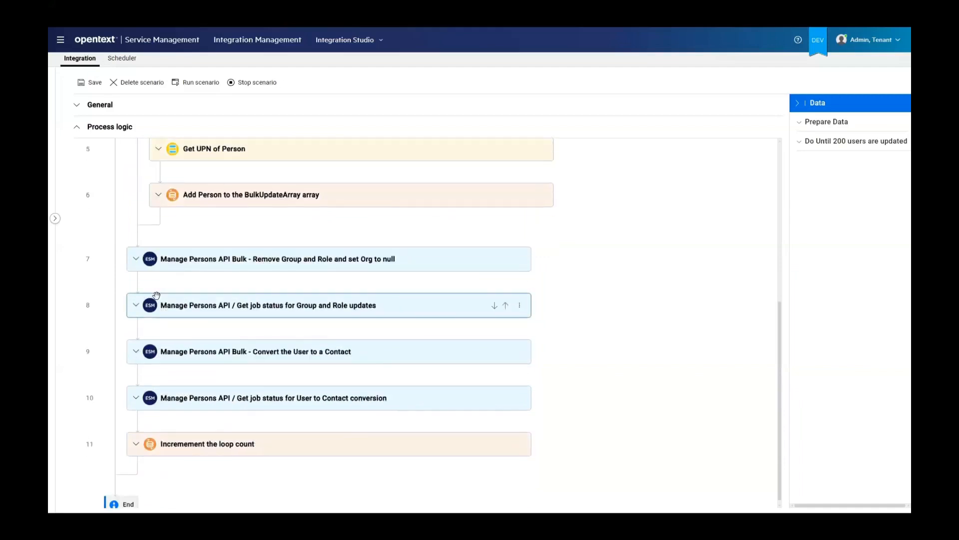
pyautogui.scroll(1, 167, 317)
pyautogui.click(135, 392)
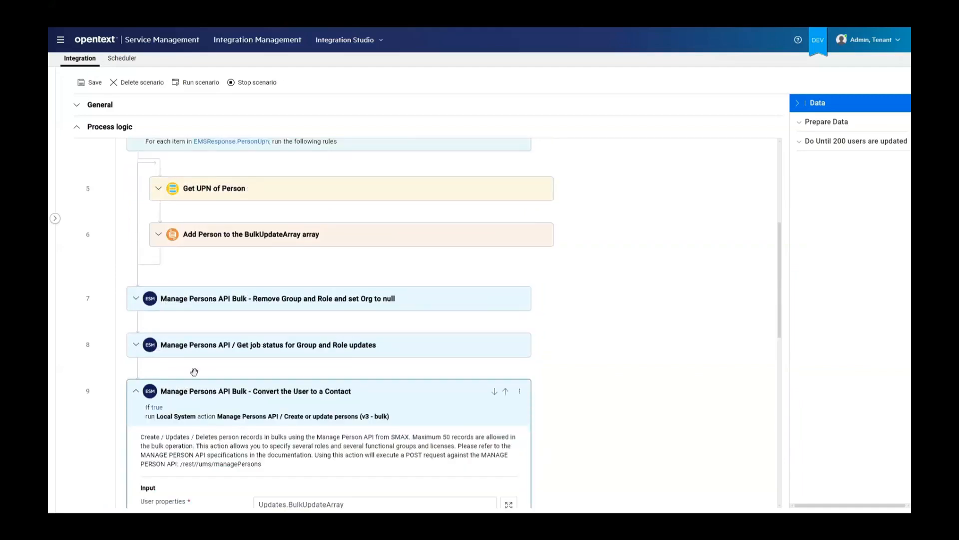
pyautogui.scroll(-3, 272, 315)
pyautogui.scroll(-2, 272, 314)
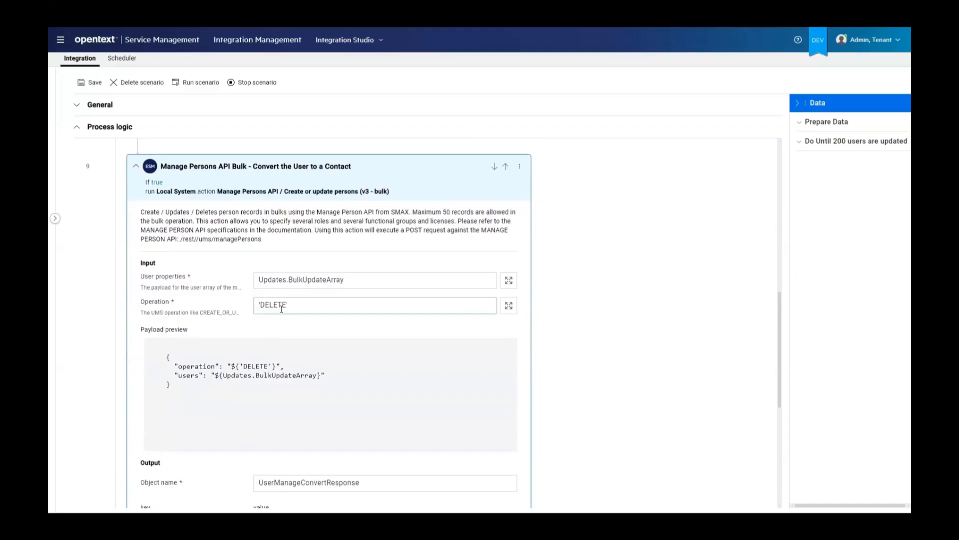
pyautogui.doubleClick(272, 306)
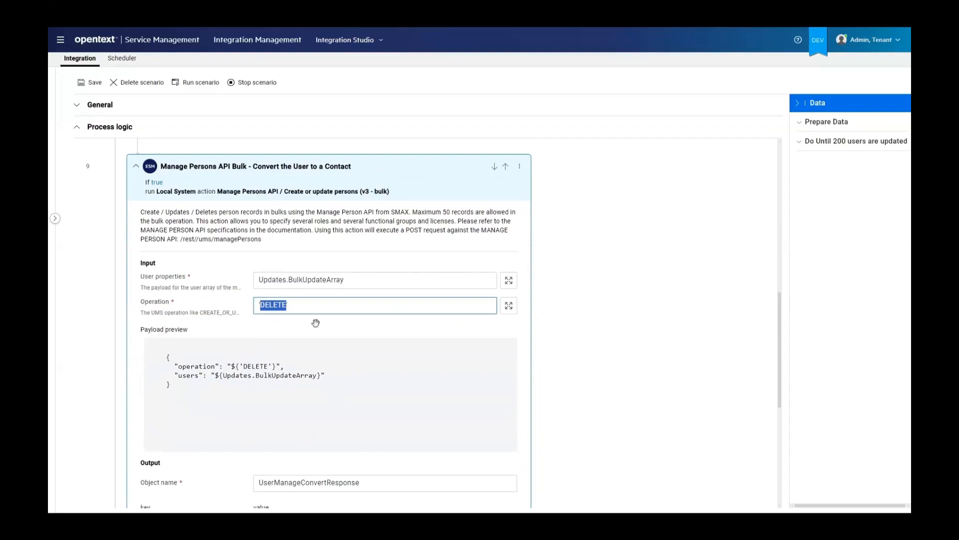
# Examine the User properties, Operation and JobId output value of the bulk rule that converts the user to a contact
pyautogui.moveTo(418, 279); pyautogui.dragTo(238, 271)
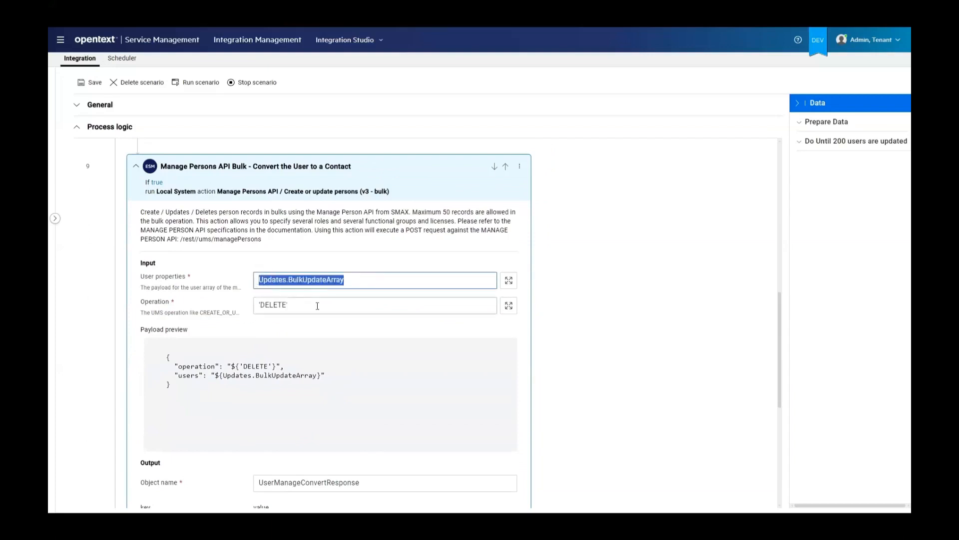
pyautogui.moveTo(322, 306); pyautogui.dragTo(232, 294)
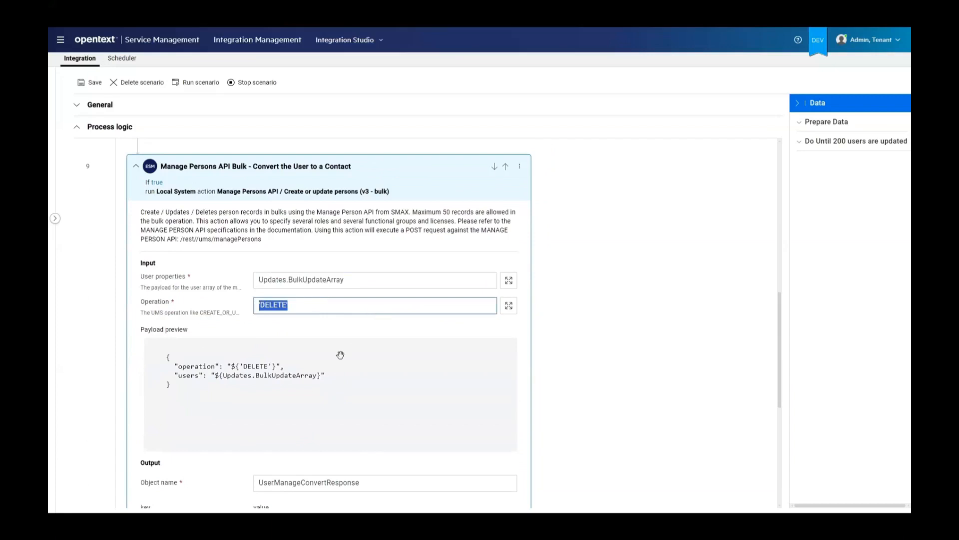
pyautogui.scroll(-2, 339, 356)
pyautogui.moveTo(399, 460); pyautogui.dragTo(244, 439)
pyautogui.scroll(-5, 263, 317)
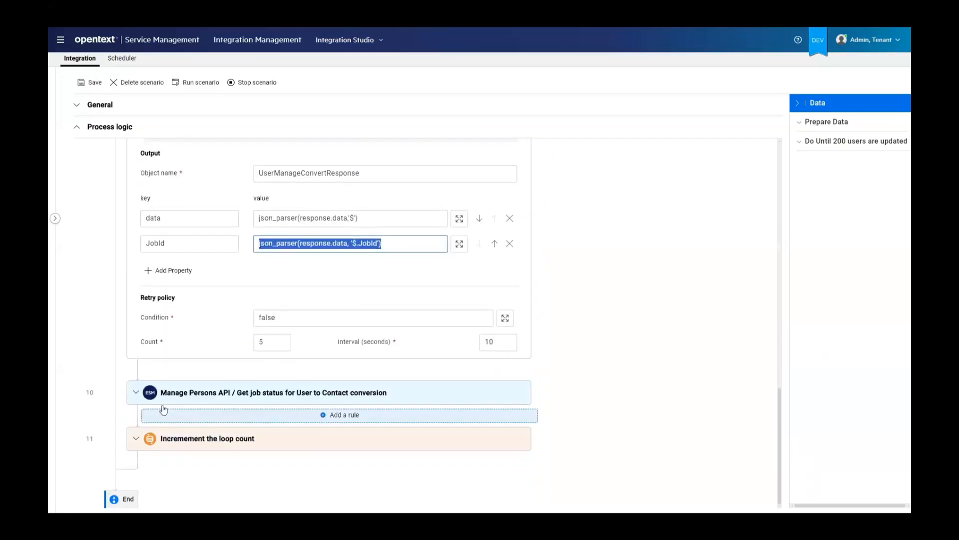
# Expand the job status rule for user-to-contact conversion to review its input, output and retry policy, and expand the loop count rule
pyautogui.click(135, 394)
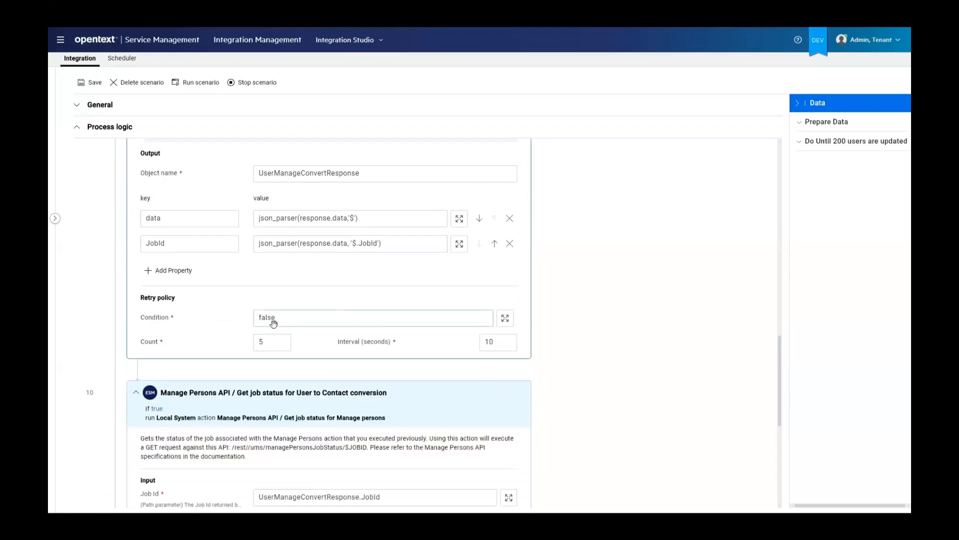
pyautogui.scroll(-5, 295, 326)
pyautogui.scroll(-2, 353, 338)
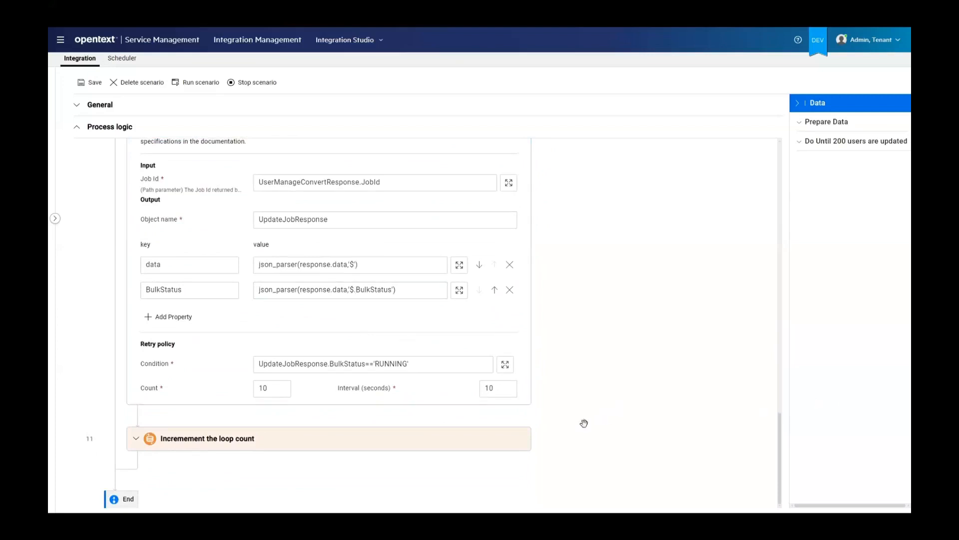
pyautogui.click(136, 438)
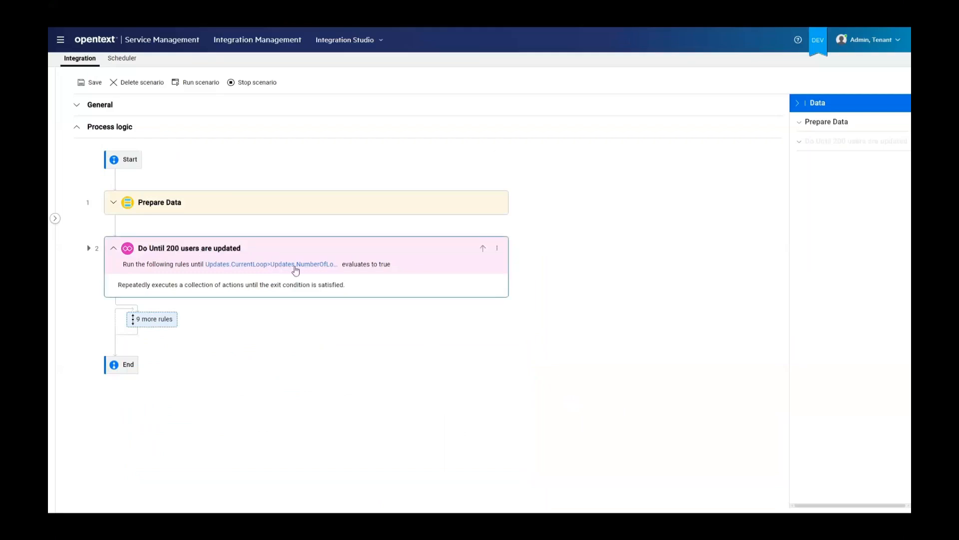
# Run the current scenario and narrow the Rule column in the L500 endpoint's task list
pyautogui.click(198, 90)
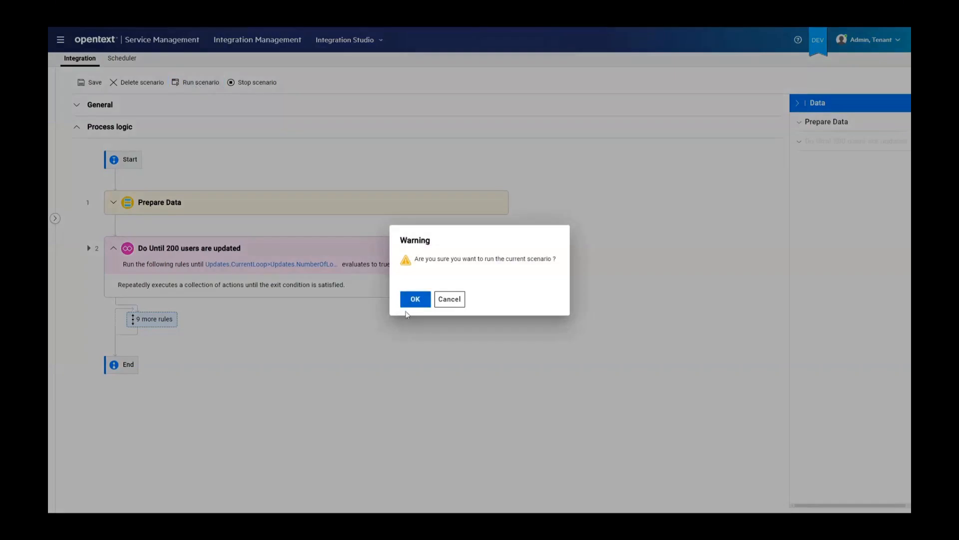
pyautogui.click(415, 300)
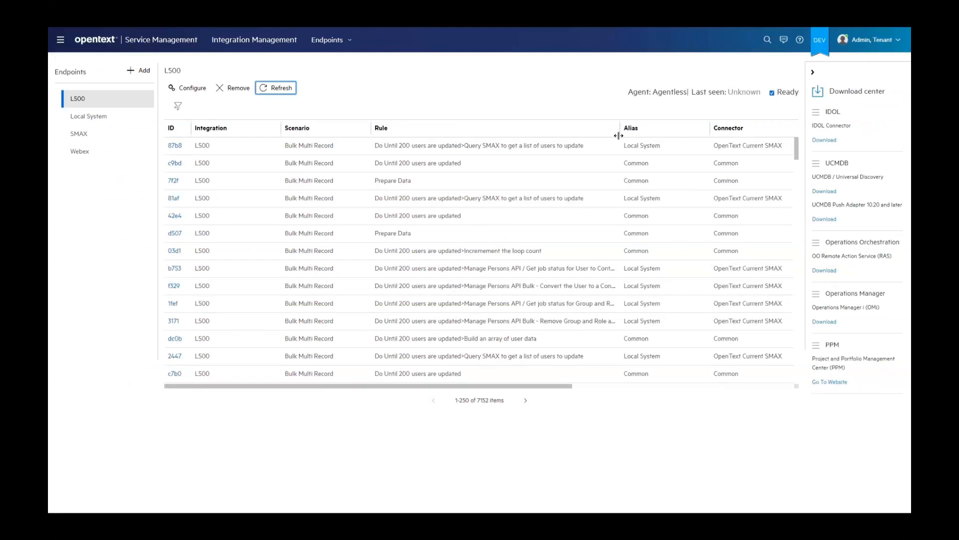
pyautogui.moveTo(618, 135); pyautogui.dragTo(554, 135)
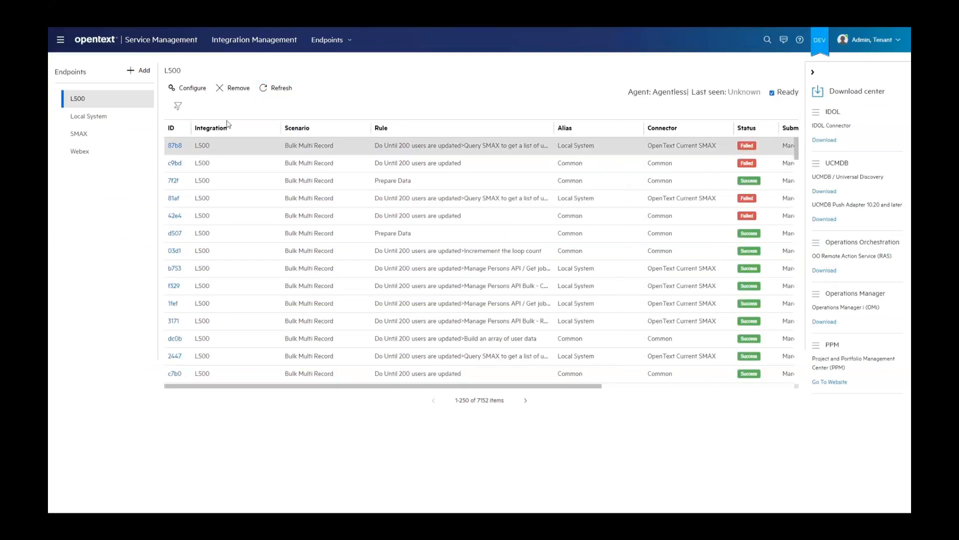
# Open the most recent failed Query SMAX task, examine the entity name in its request details and return to the L500 task list
pyautogui.click(175, 146)
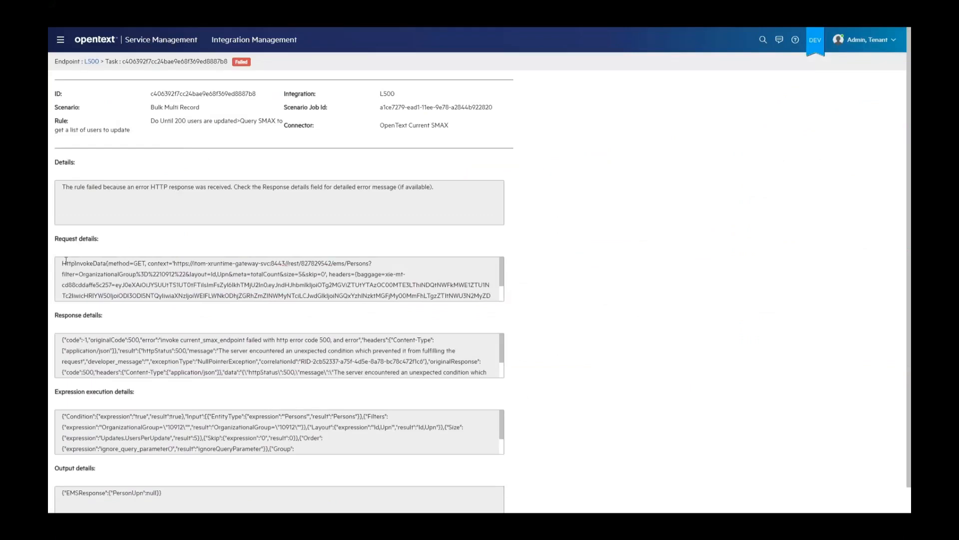
pyautogui.moveTo(67, 261); pyautogui.dragTo(166, 274)
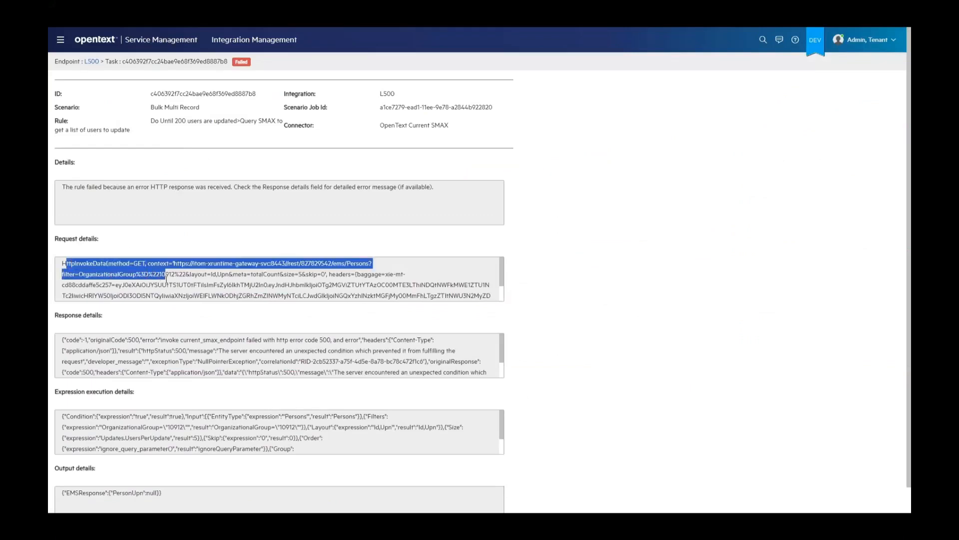
pyautogui.click(379, 275)
pyautogui.doubleClick(363, 263)
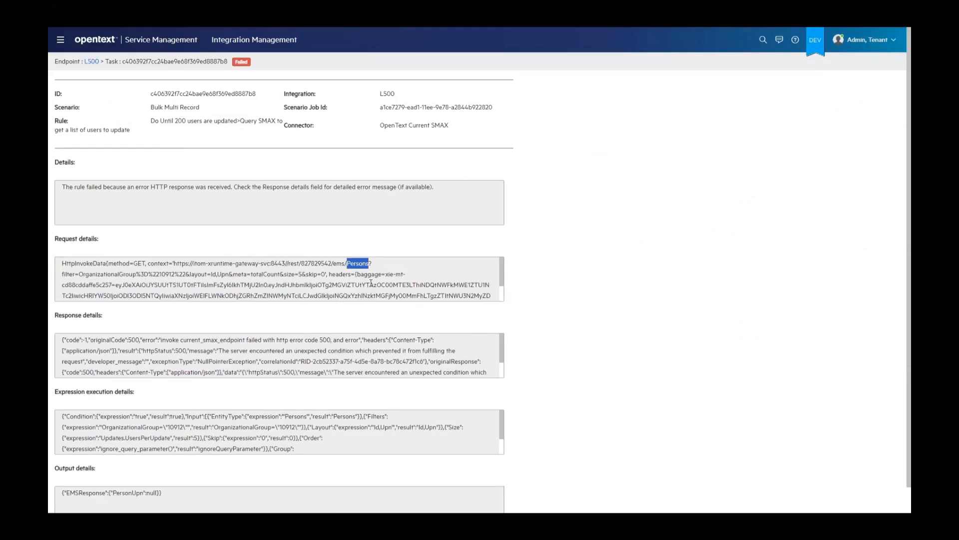
pyautogui.click(242, 62)
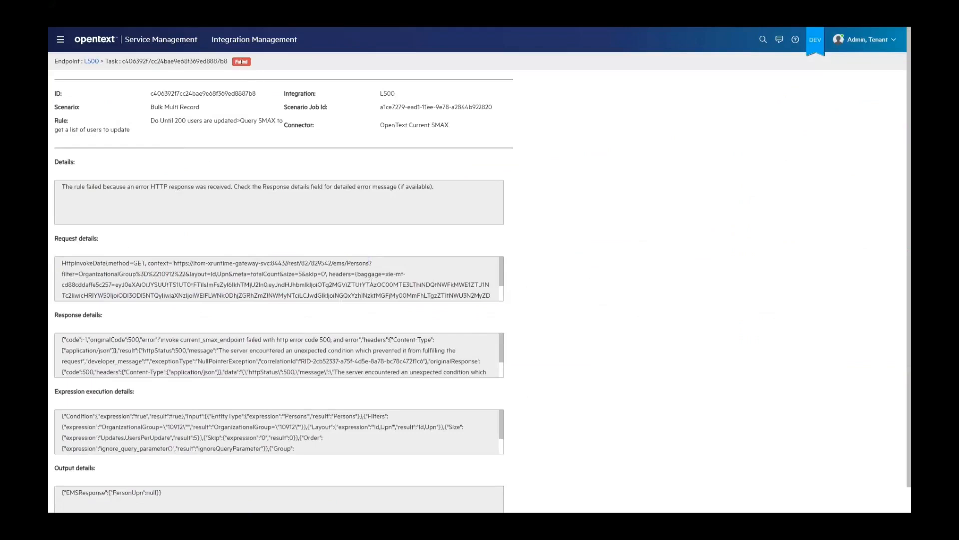
pyautogui.click(91, 61)
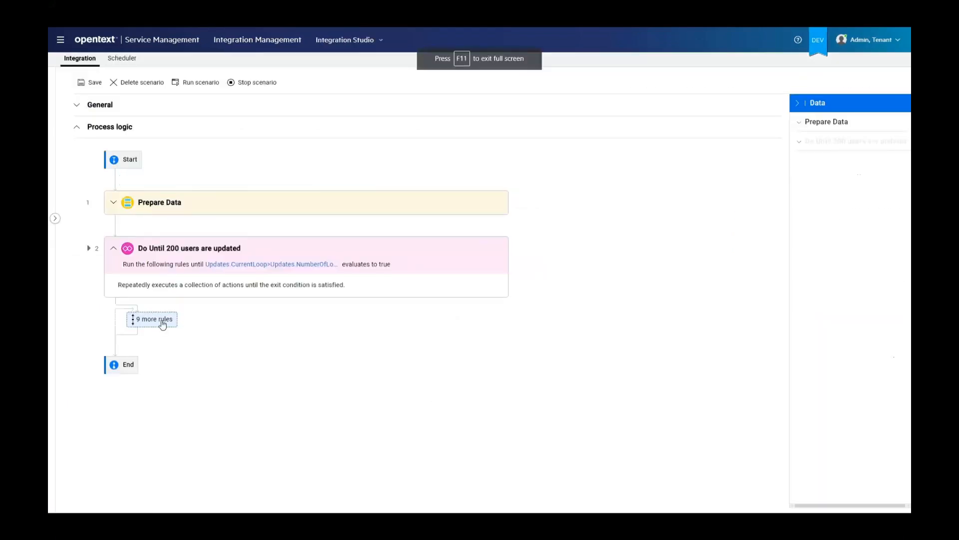
# Set the entity type of the Query SMAX to get a list of users to update rule to 'Person' and save the scenario
pyautogui.click(163, 324)
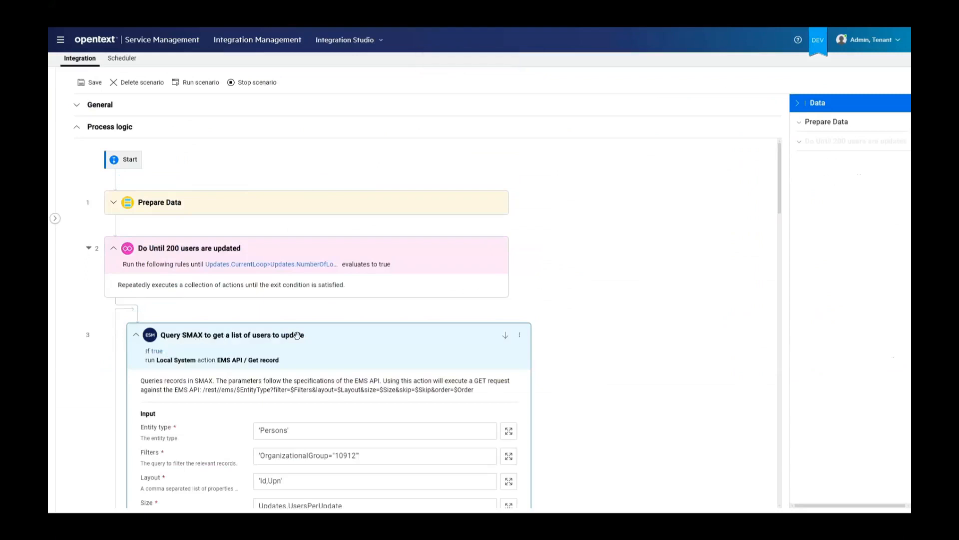
pyautogui.click(288, 429)
pyautogui.press('BackSpace')
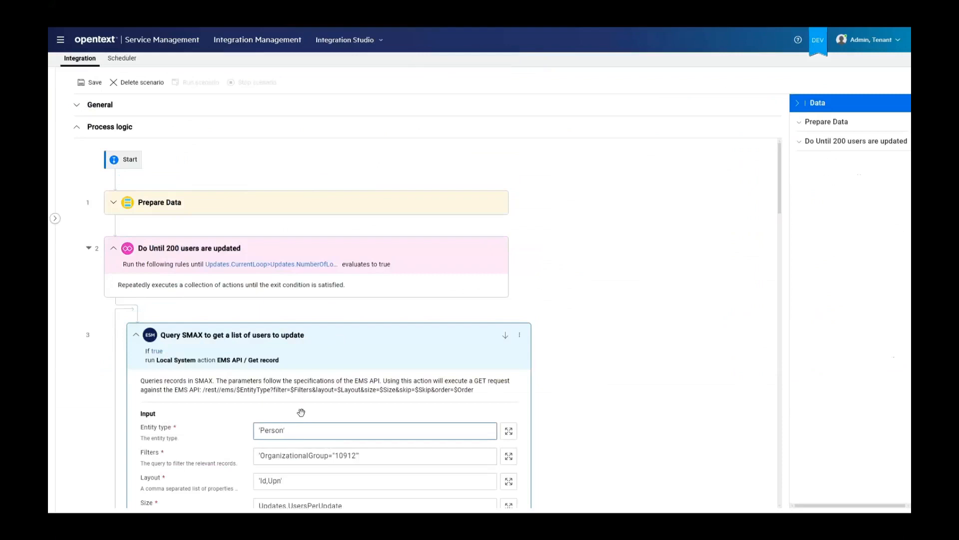
pyautogui.click(89, 83)
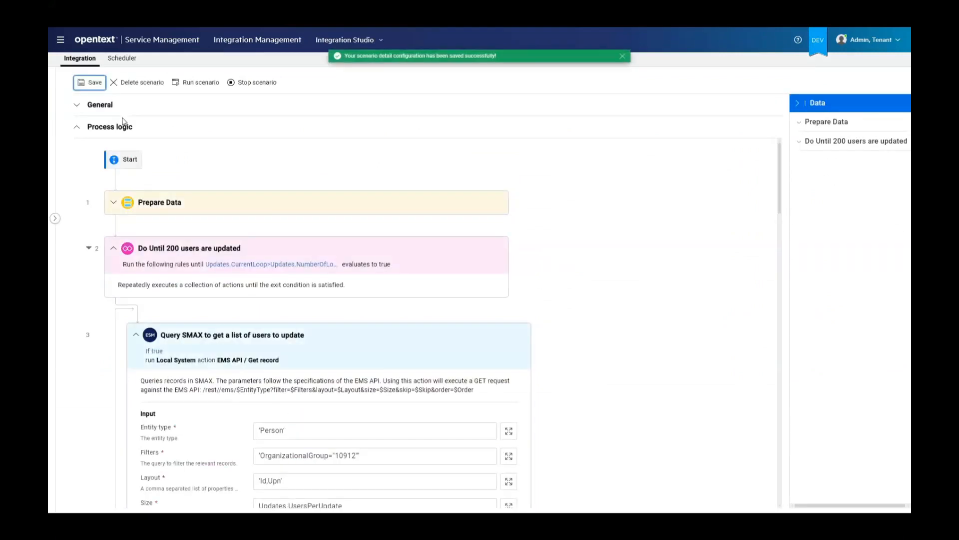
# Run the corrected scenario again and refresh the L500 endpoint's task list
pyautogui.click(191, 86)
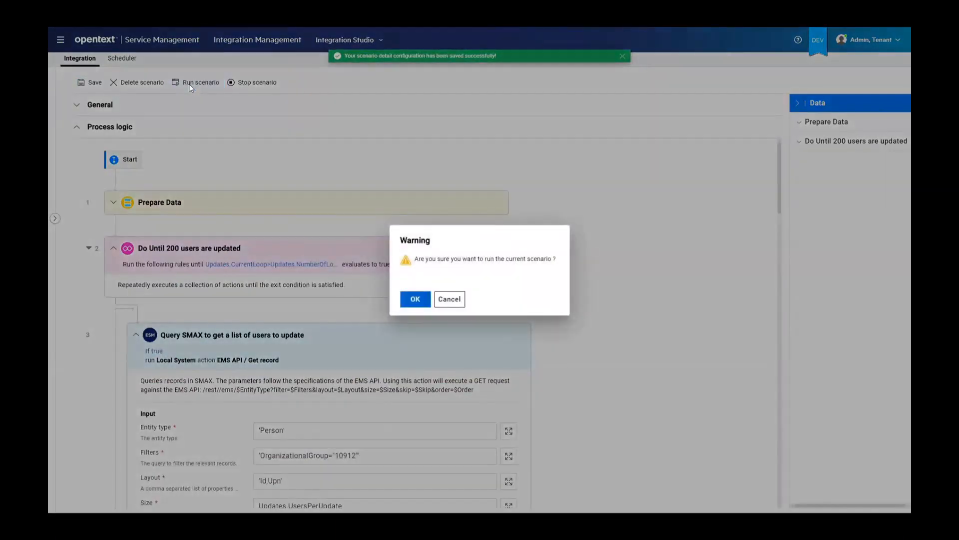
pyautogui.click(407, 300)
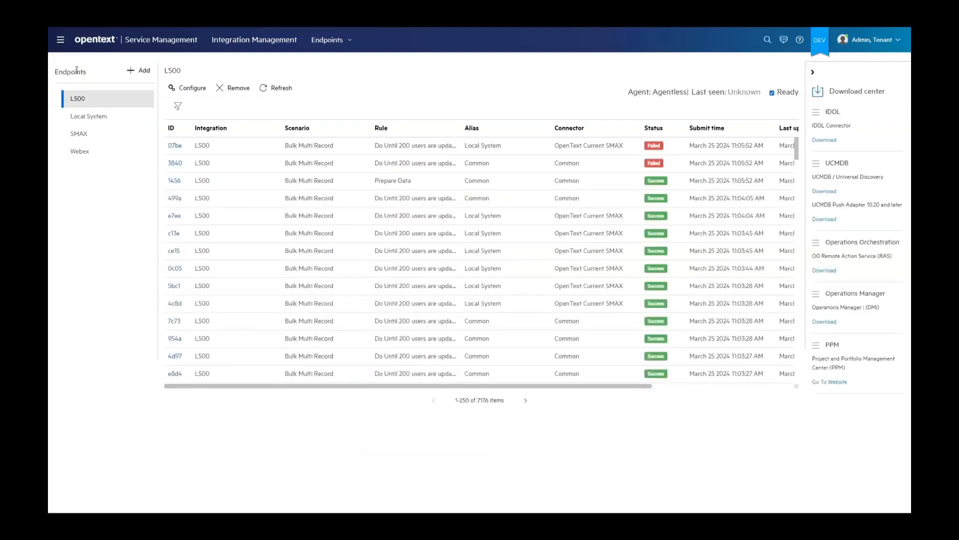
pyautogui.click(287, 90)
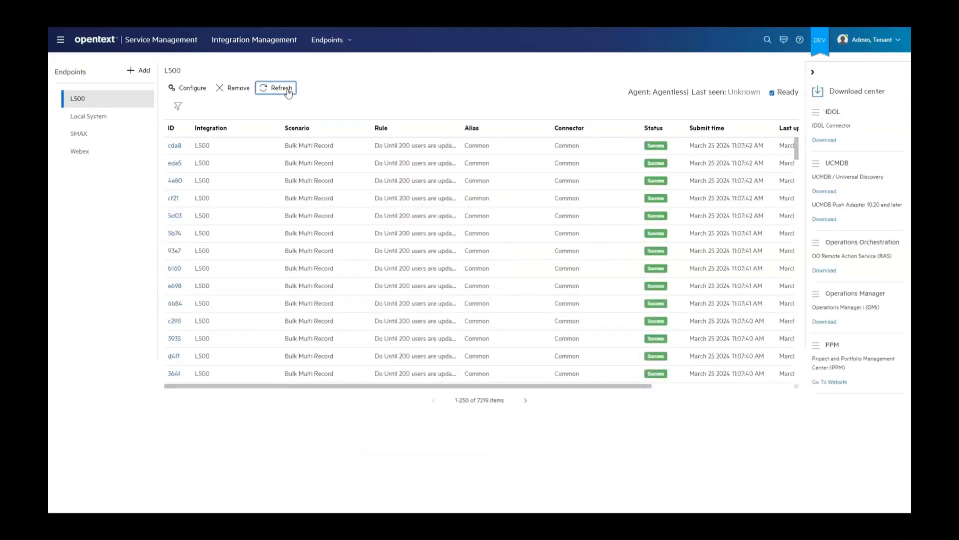
# Widen the Rule column to show full rule names and select the latest run's Prepare Data task
pyautogui.moveTo(461, 129); pyautogui.dragTo(690, 165)
pyautogui.scroll(-3, 561, 210)
pyautogui.scroll(-10, 561, 210)
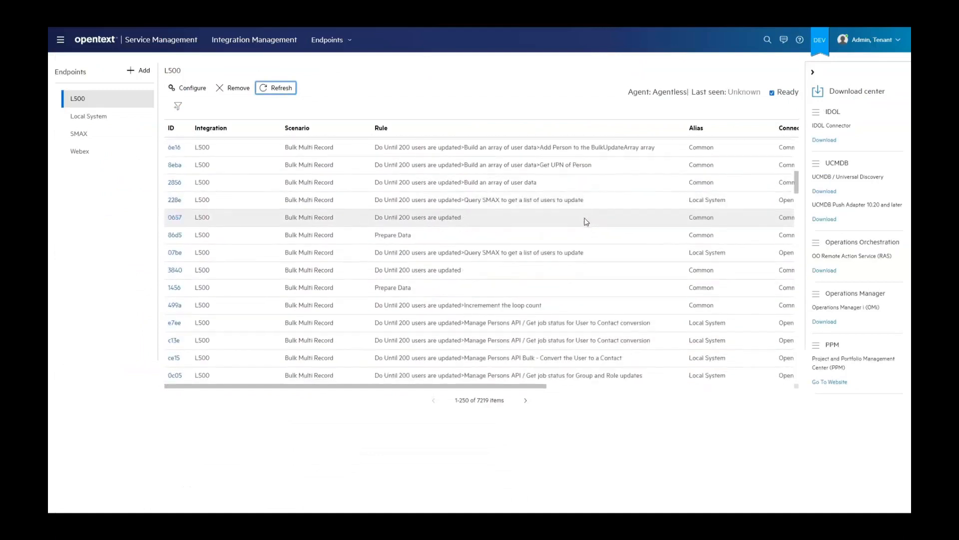
pyautogui.click(388, 238)
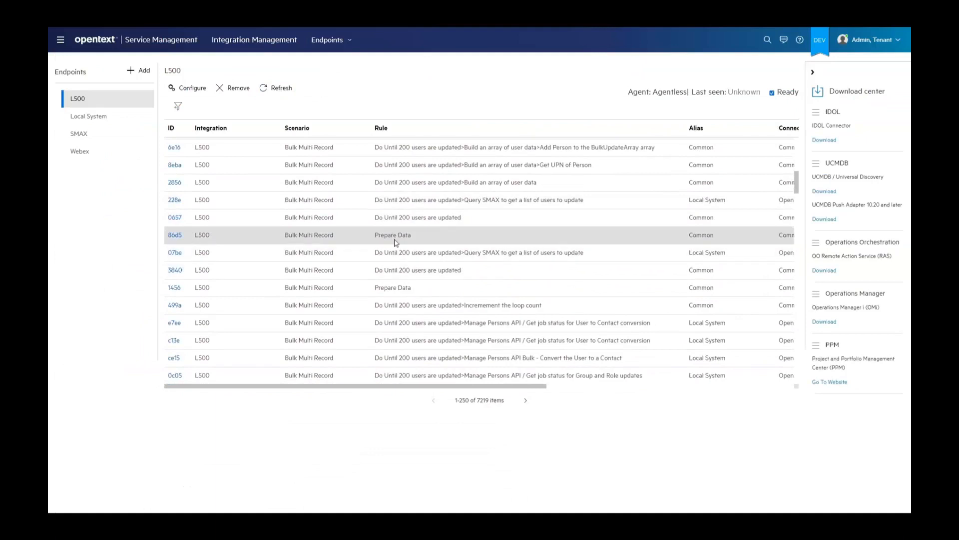
# Open the Prepare Data task, examine its loop, array and users-per-update output values, and return to the L500 task list
pyautogui.click(176, 235)
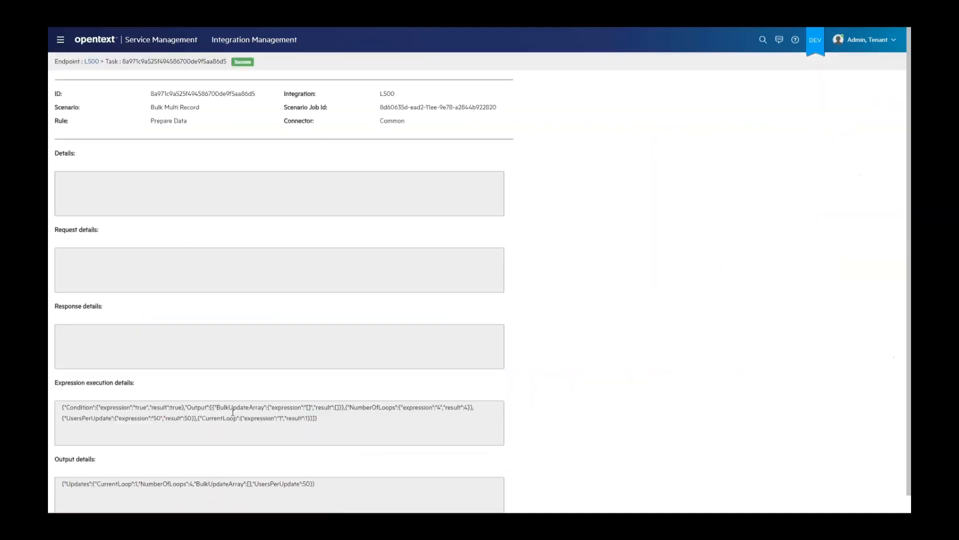
pyautogui.moveTo(344, 486); pyautogui.dragTo(126, 480)
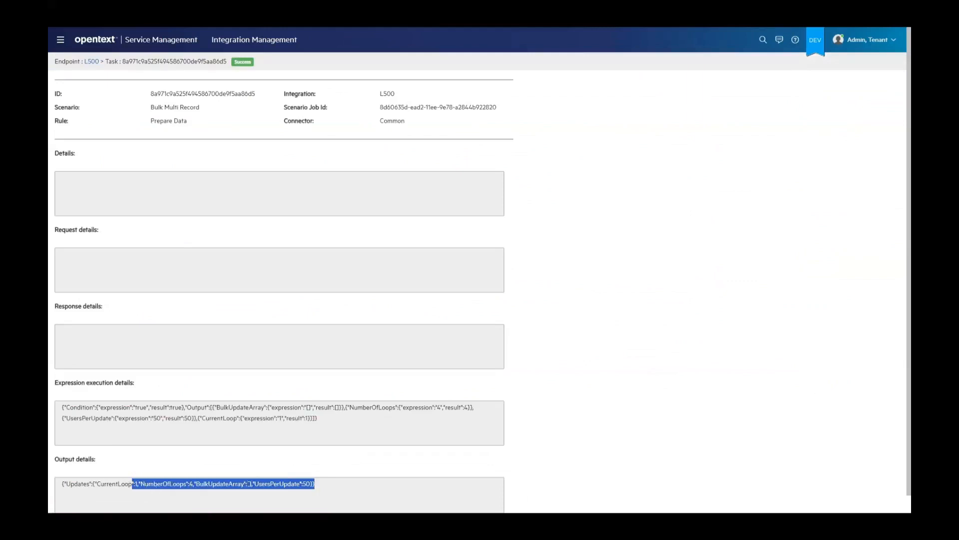
pyautogui.click(250, 484)
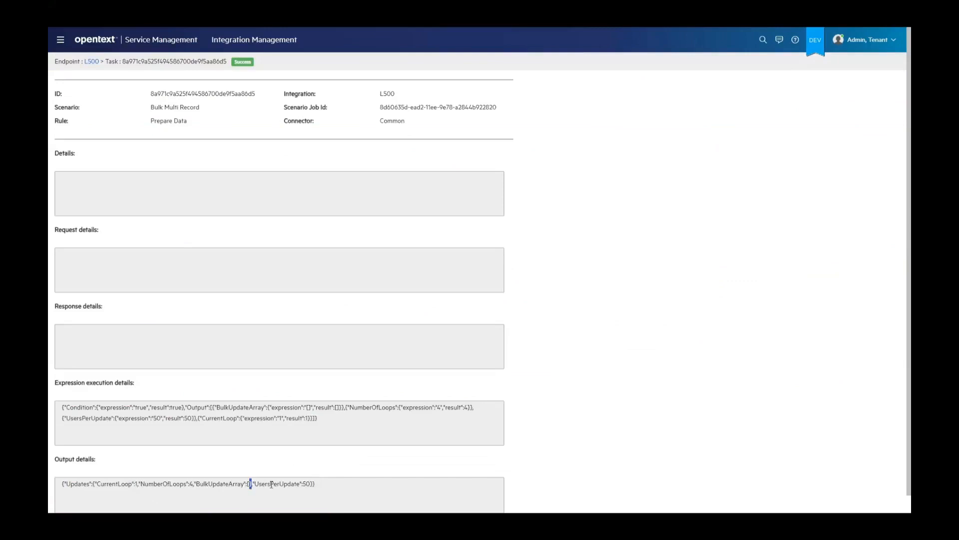
pyautogui.doubleClick(271, 483)
pyautogui.doubleClick(306, 484)
pyautogui.doubleClick(136, 483)
pyautogui.click(90, 61)
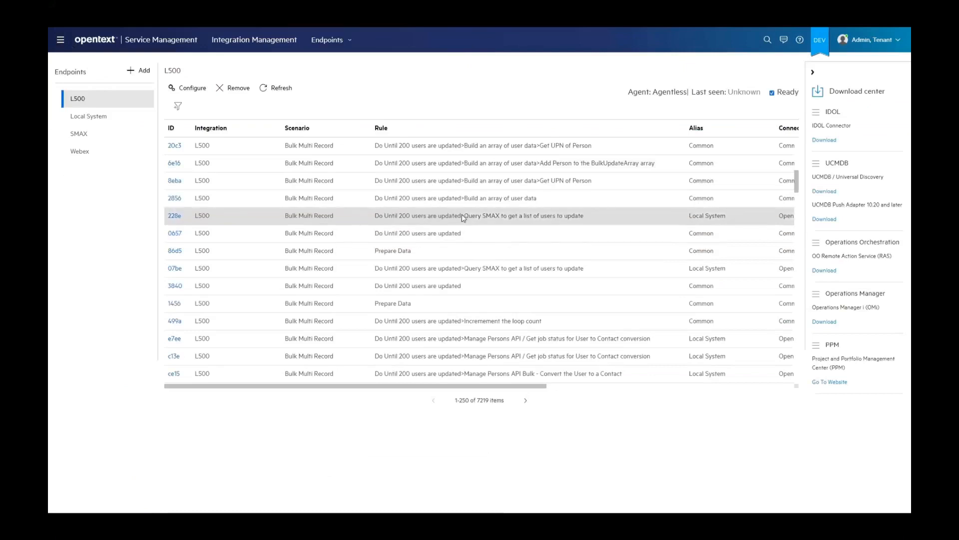
# Open the latest run's successful Query SMAX task, examine its request size and returned persons, and return to the L500 task list
pyautogui.click(173, 216)
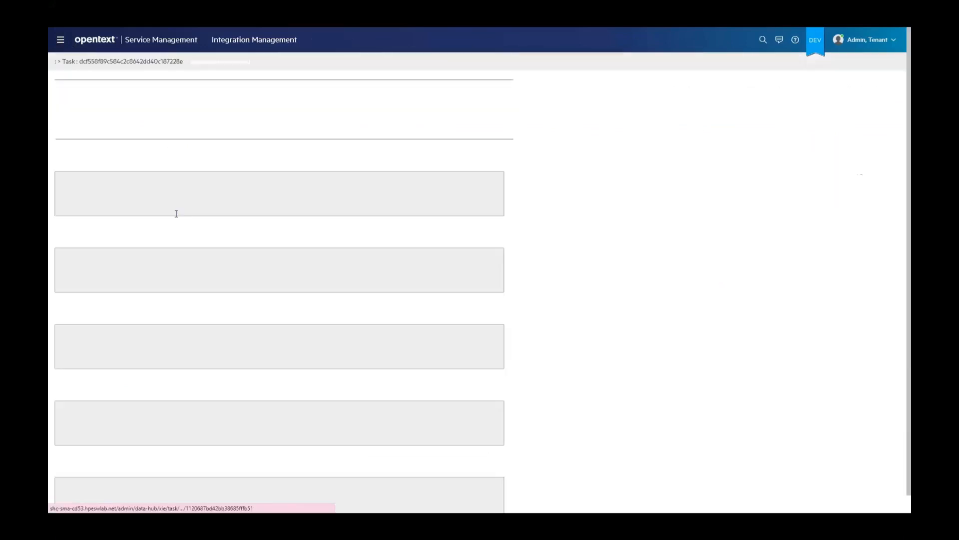
pyautogui.scroll(-1, 269, 310)
pyautogui.scroll(-5, 355, 345)
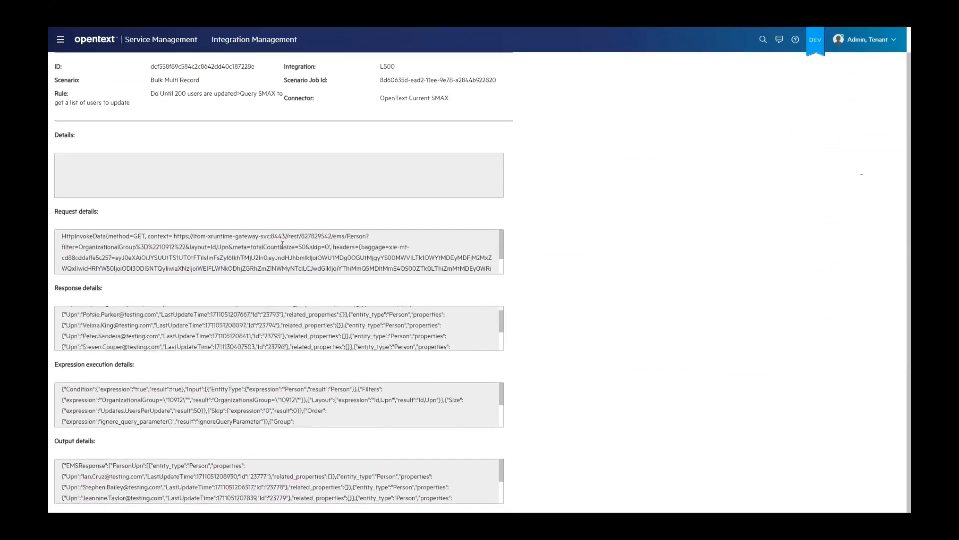
pyautogui.doubleClick(301, 247)
pyautogui.moveTo(501, 462); pyautogui.dragTo(499, 488)
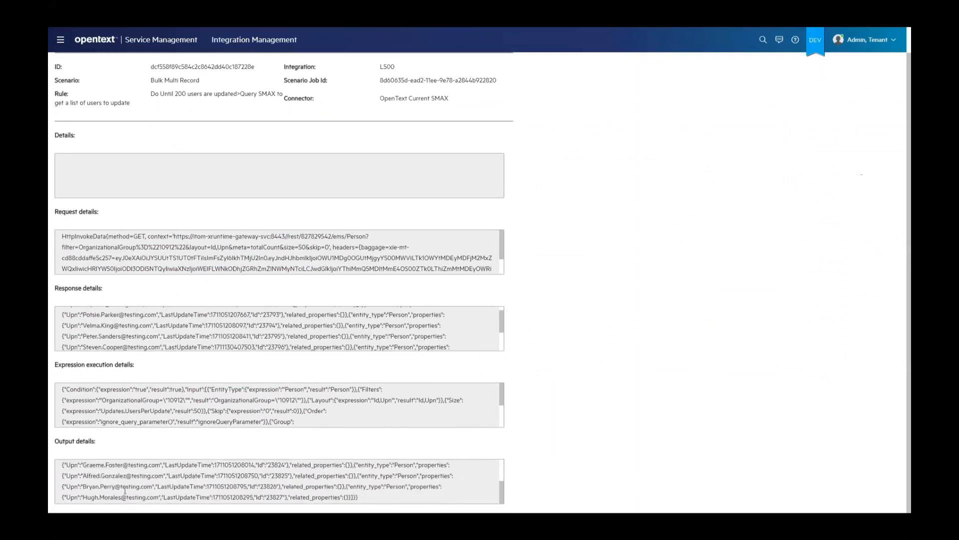
pyautogui.doubleClick(270, 486)
pyautogui.scroll(1, 109, 96)
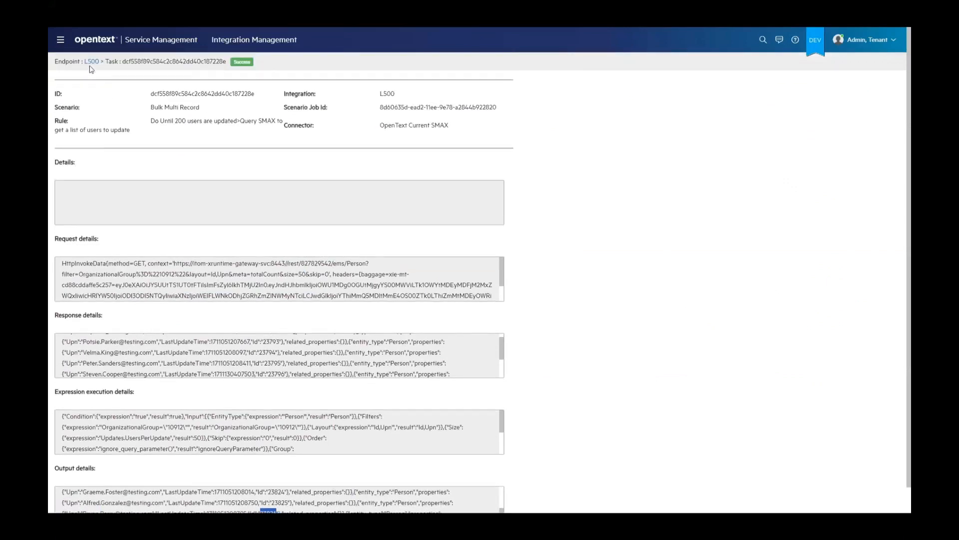
pyautogui.click(93, 62)
# Open the latest run's first Get UPN of Person task, examine its UPN output and return to the L500 task list
pyautogui.scroll(2, 501, 220)
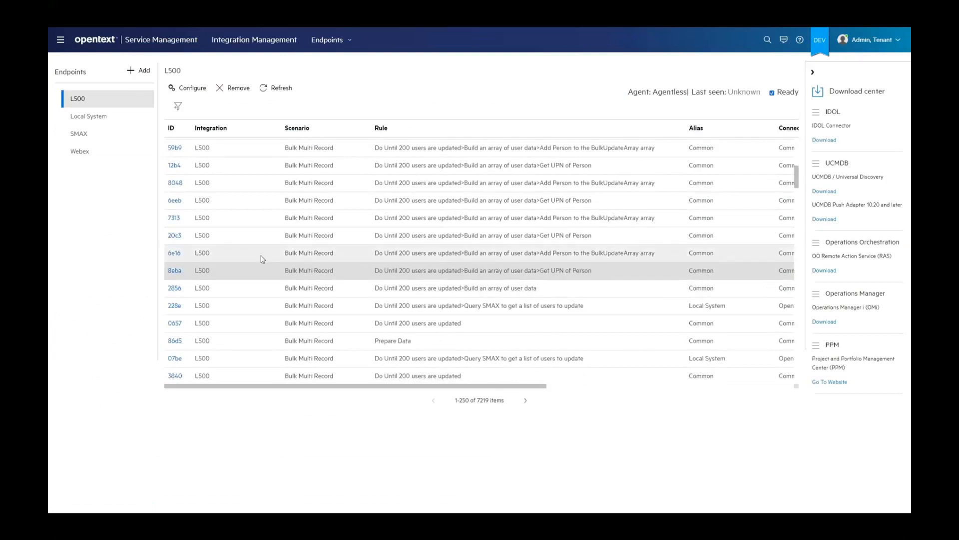
pyautogui.click(176, 270)
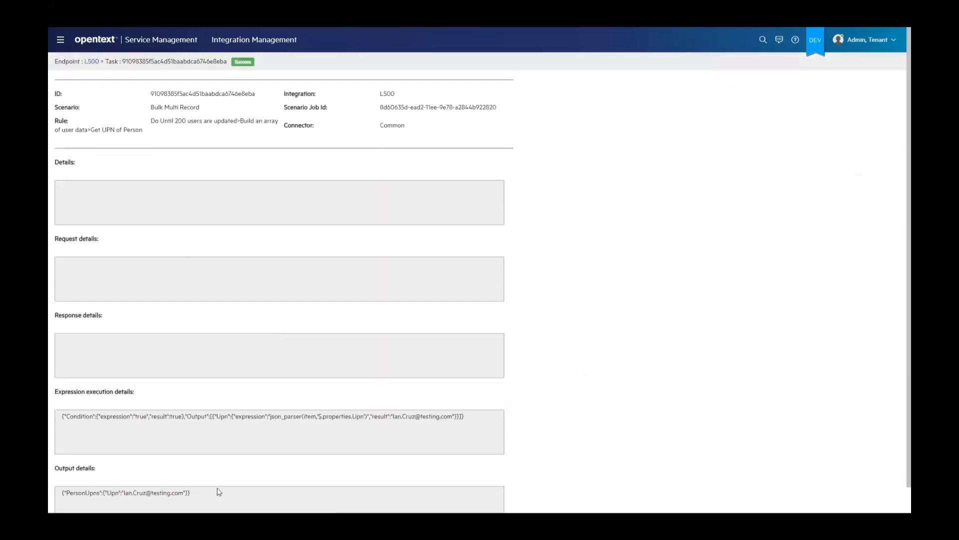
pyautogui.moveTo(189, 493); pyautogui.dragTo(98, 490)
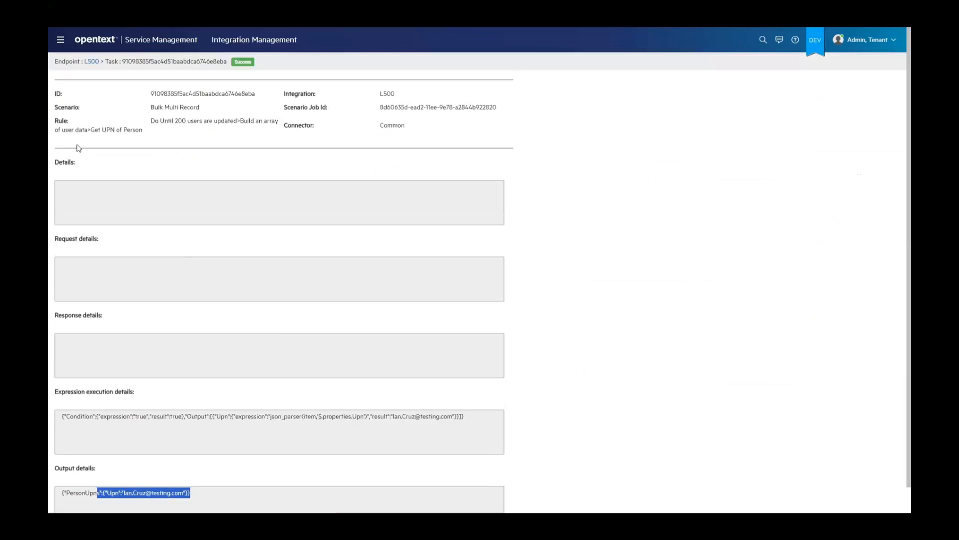
pyautogui.click(92, 62)
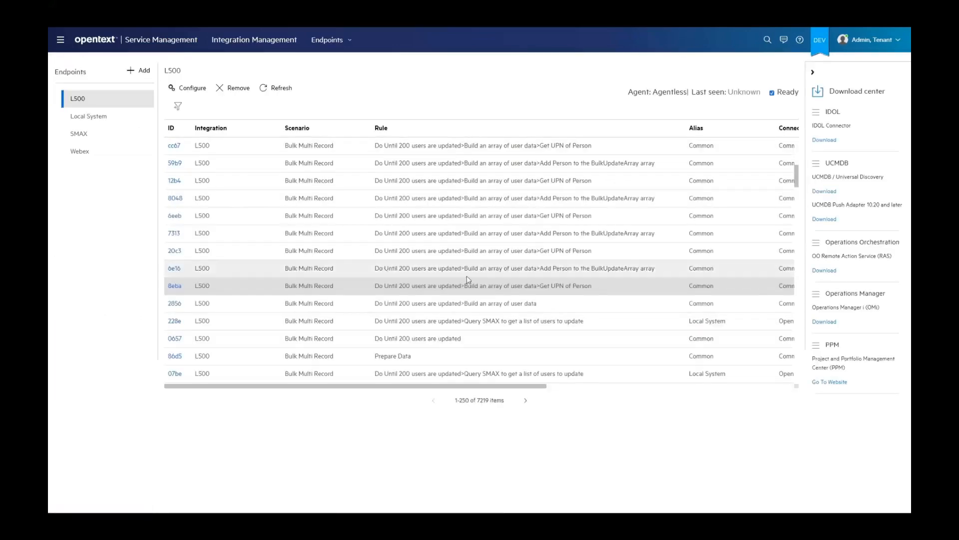
# Open the latest run's first Add Person to the BulkUpdateArray task, examine the UPN and OrganizationalGroup in its output, and return to the L500 task list
pyautogui.click(483, 272)
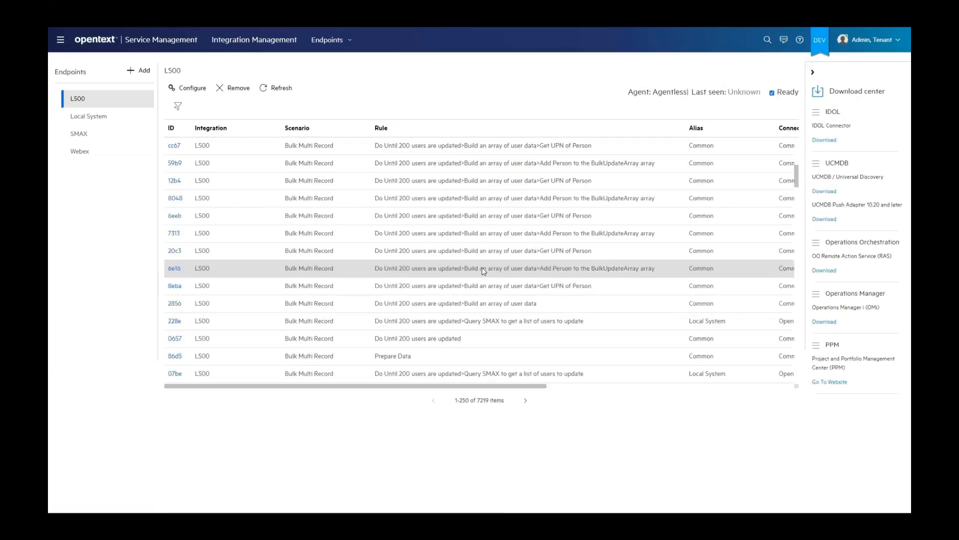
pyautogui.click(170, 271)
pyautogui.scroll(-1, 416, 477)
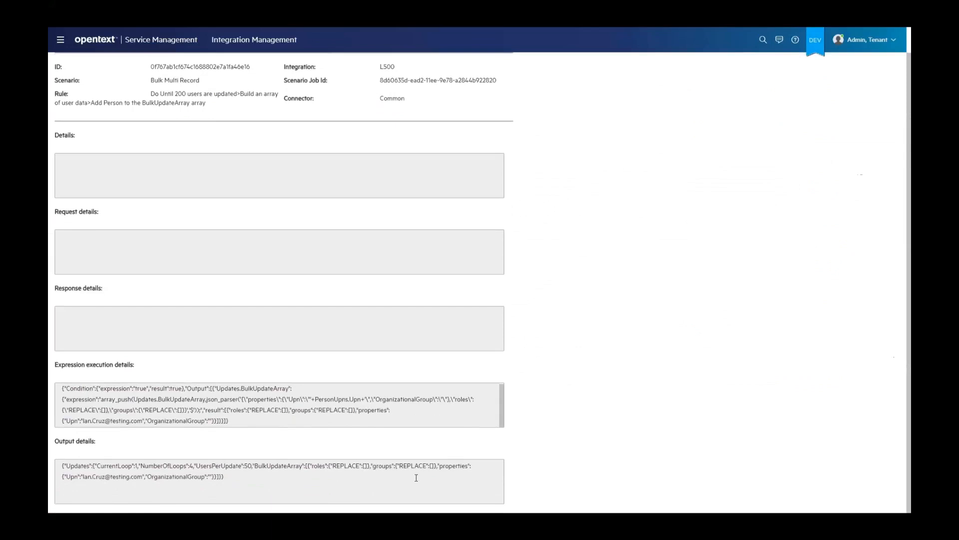
pyautogui.moveTo(248, 475); pyautogui.dragTo(56, 447)
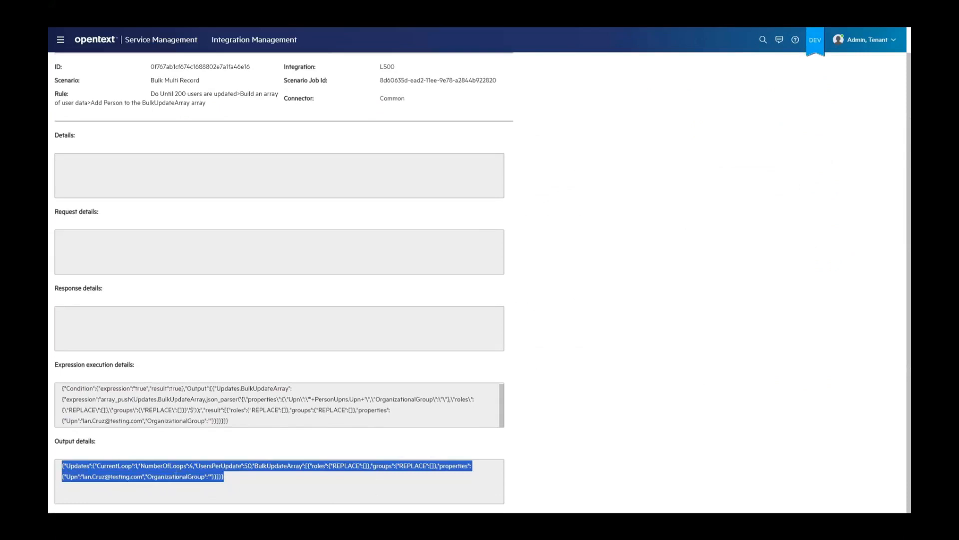
pyautogui.doubleClick(176, 476)
pyautogui.click(212, 477)
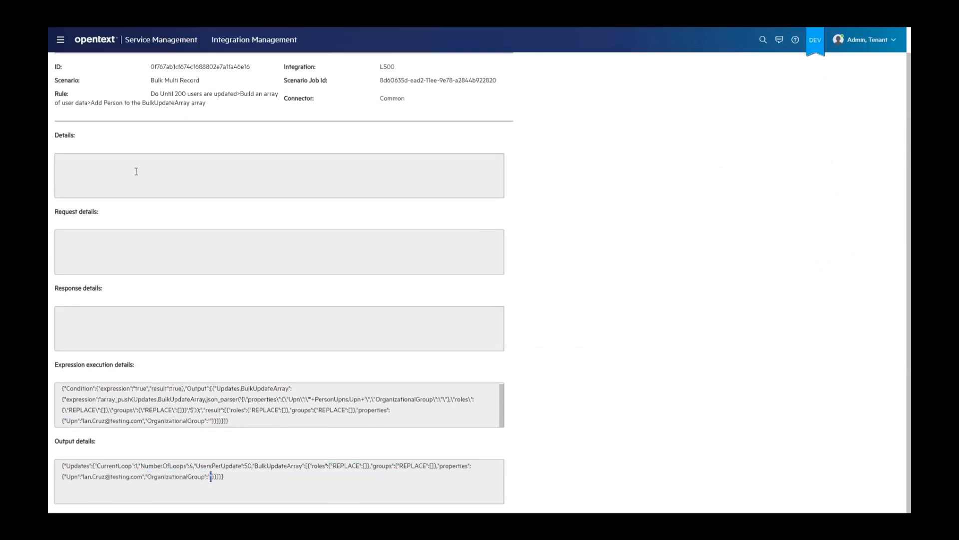
pyautogui.scroll(1, 88, 85)
pyautogui.click(91, 61)
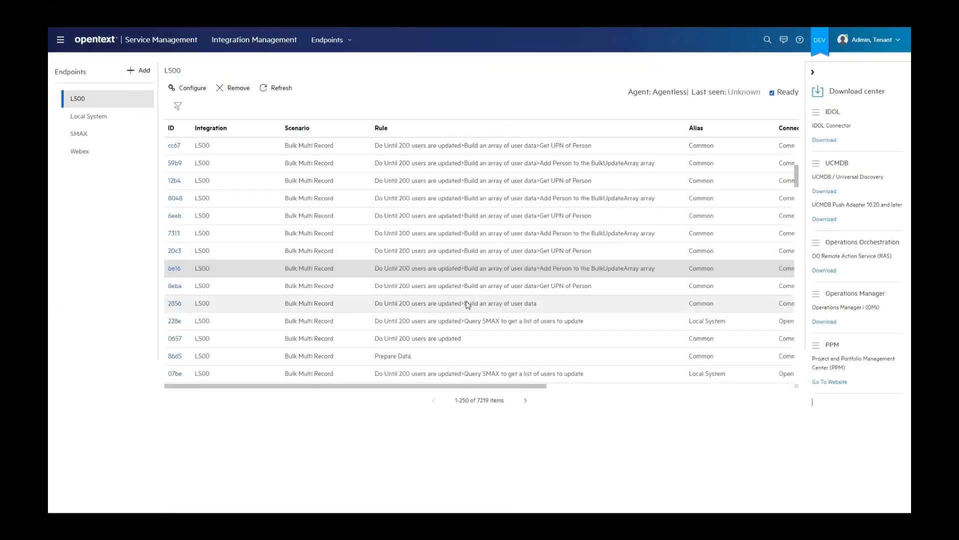
# Look through the newer array-building tasks, refresh the L500 task list and widen the Rule column to show full rule names
pyautogui.scroll(5, 462, 309)
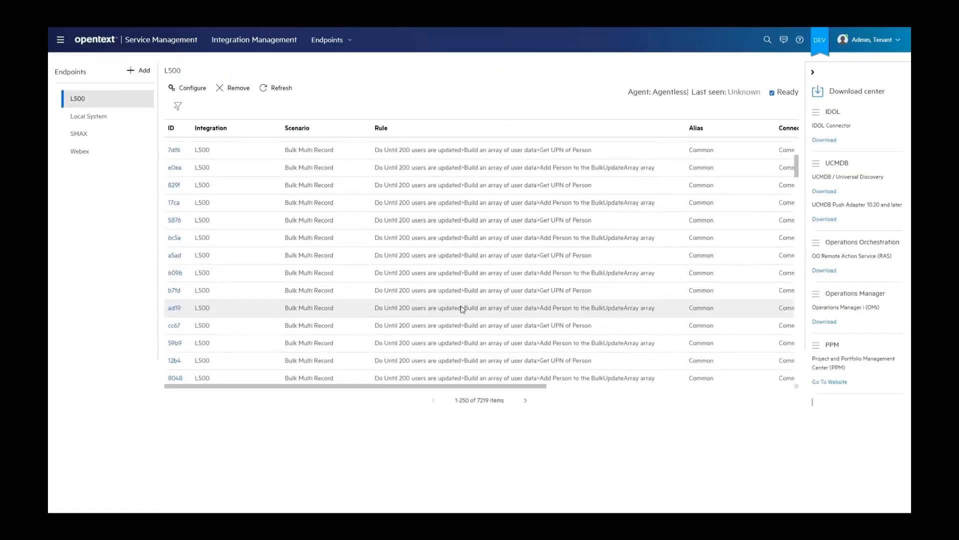
pyautogui.scroll(3, 462, 309)
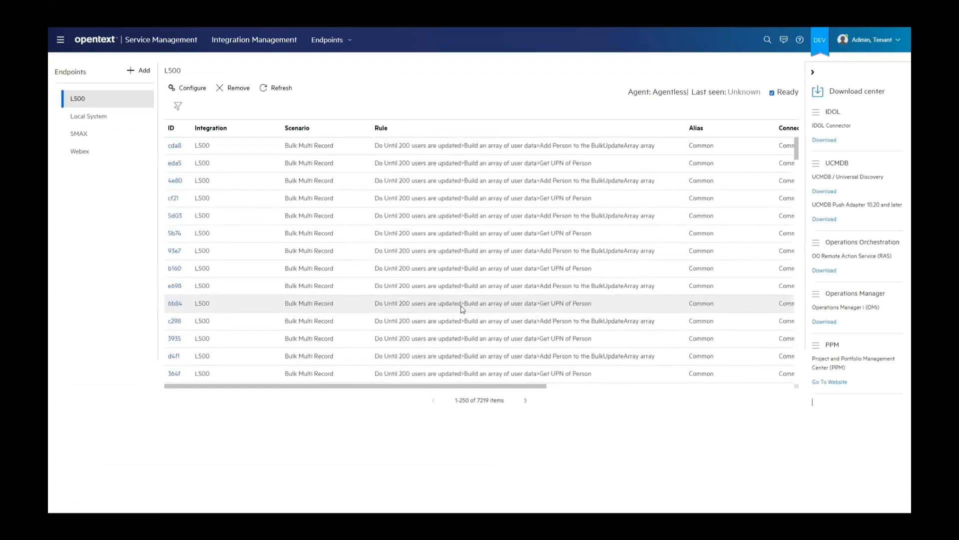
pyautogui.scroll(-2, 465, 295)
pyautogui.click(288, 90)
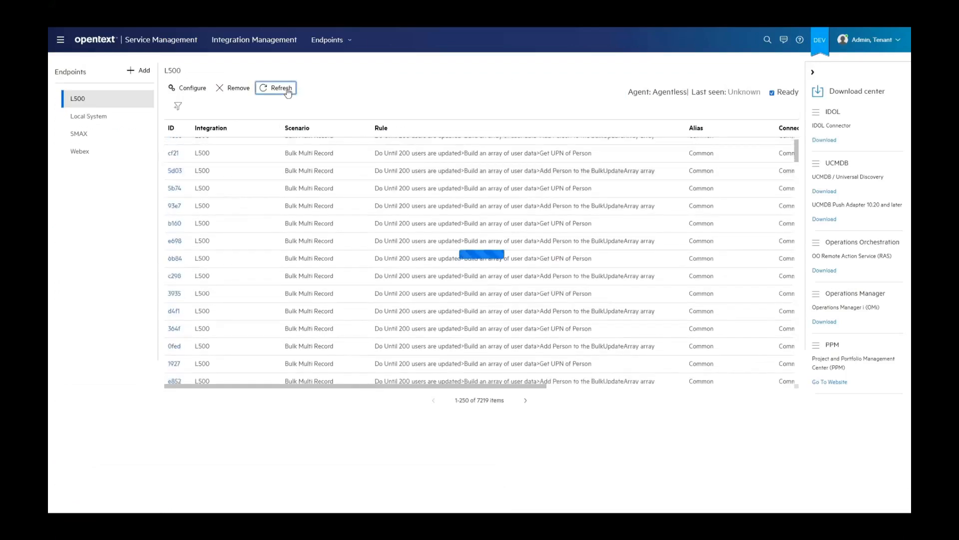
pyautogui.moveTo(461, 127); pyautogui.dragTo(684, 143)
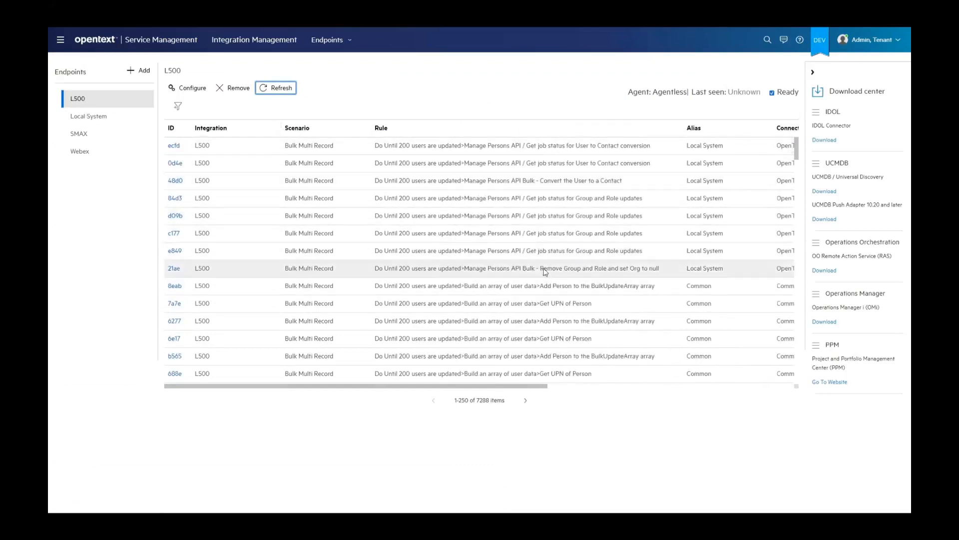
# Open the Remove Group and Role and set Org to null task, examine its submitted user array and JobId output, and return to the L500 list
pyautogui.click(538, 270)
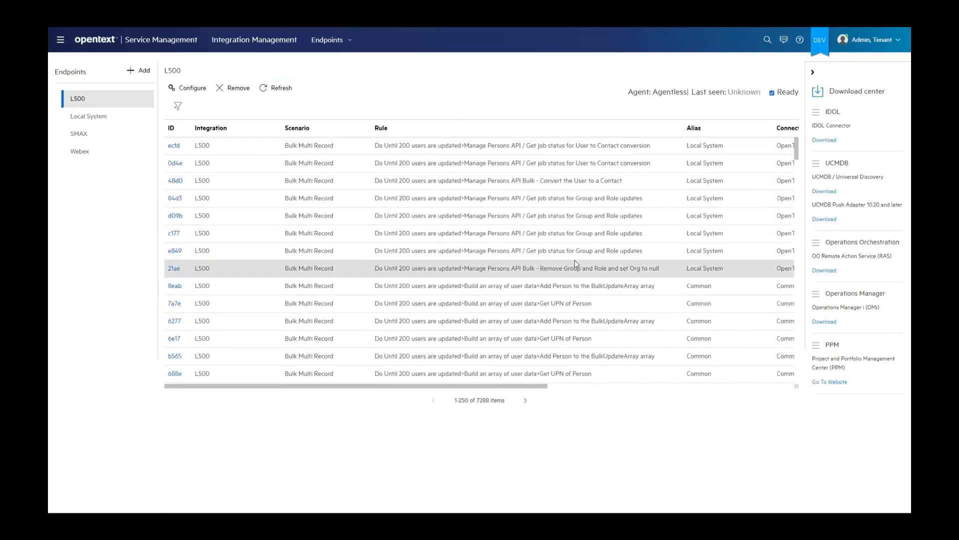
pyautogui.click(176, 272)
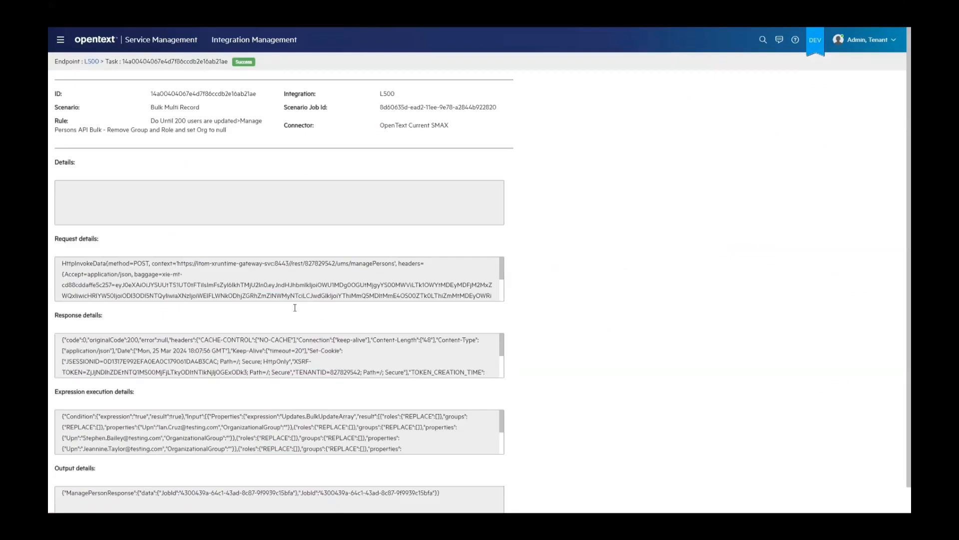
pyautogui.tripleClick(274, 417)
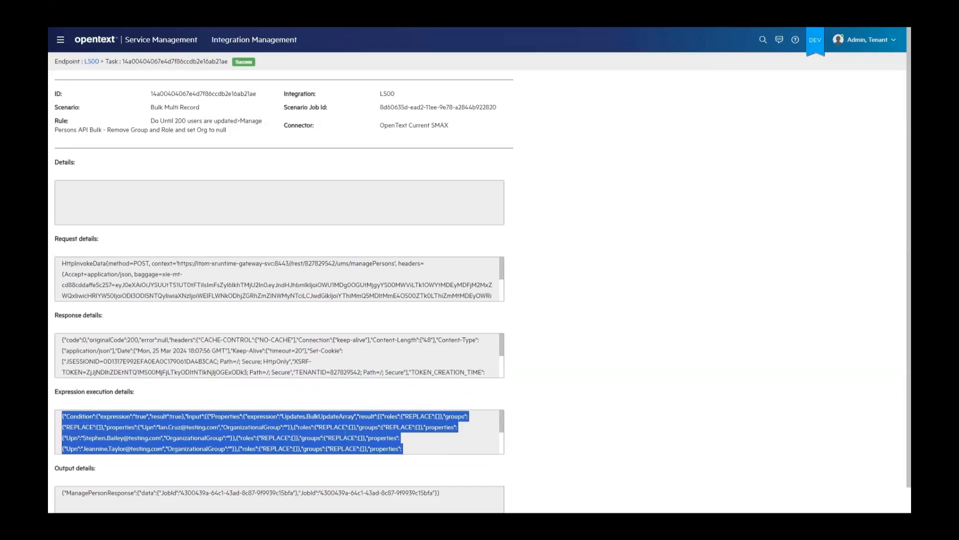
pyautogui.doubleClick(246, 493)
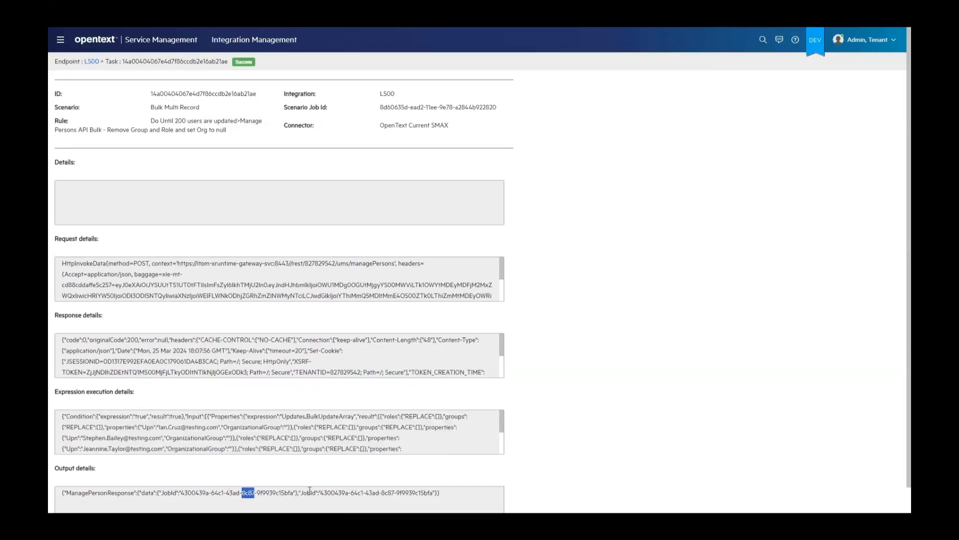
pyautogui.moveTo(293, 494); pyautogui.dragTo(181, 494)
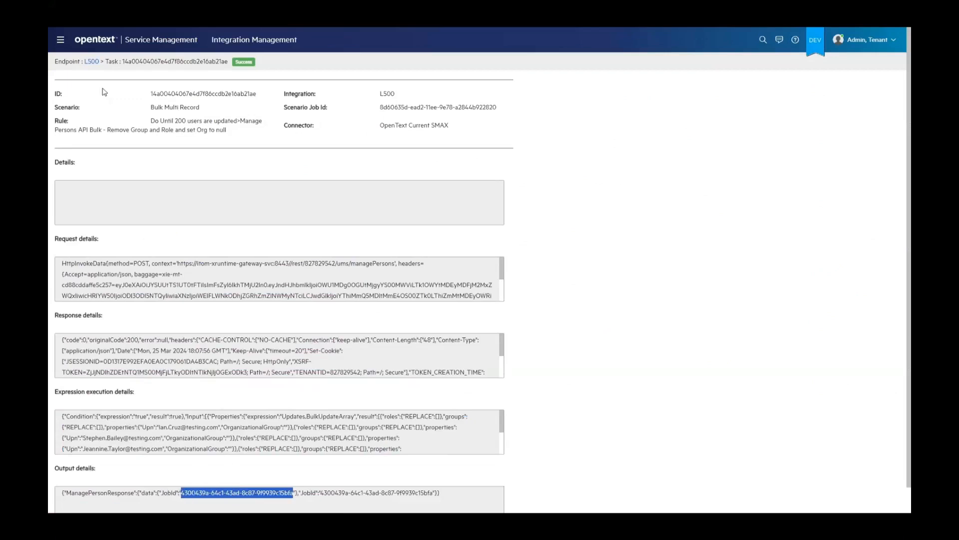
pyautogui.click(92, 62)
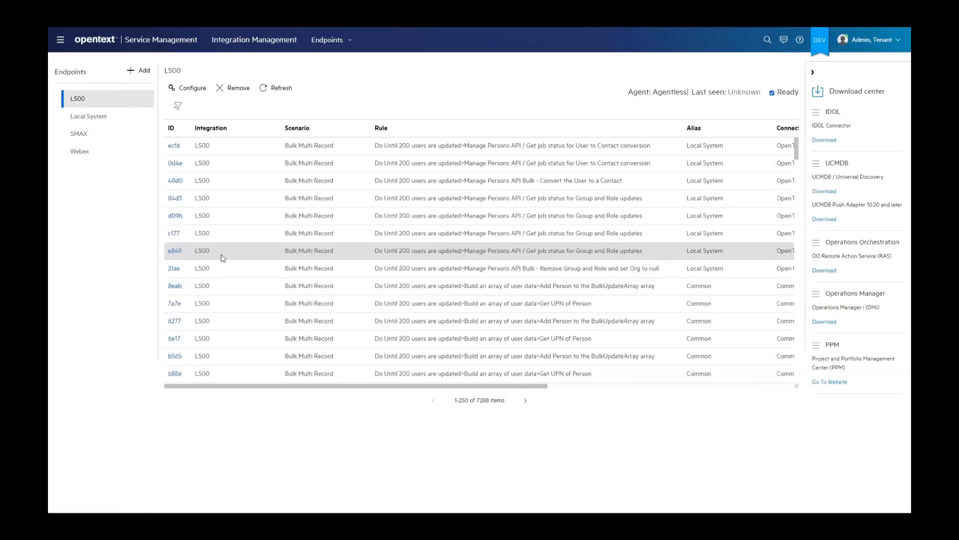
# Open the earliest Get job status for Group and Role updates task, examine its BulkStatus output and return to the L500 task list
pyautogui.click(175, 251)
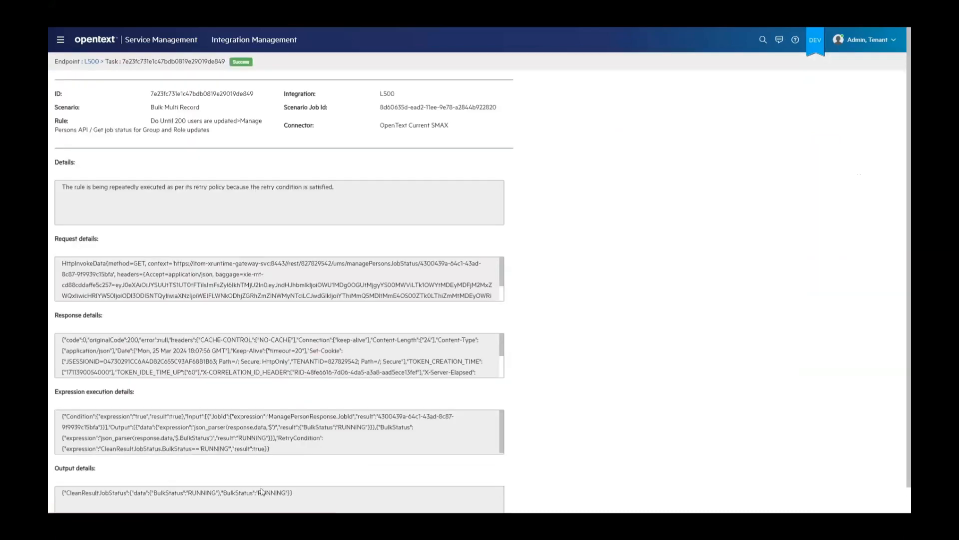
pyautogui.doubleClick(273, 494)
pyautogui.click(90, 62)
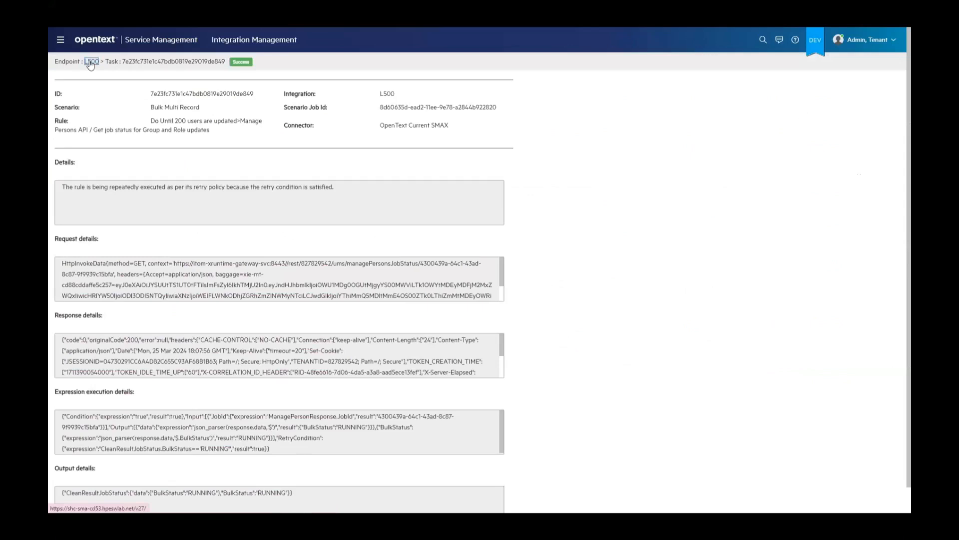
pyautogui.click(91, 62)
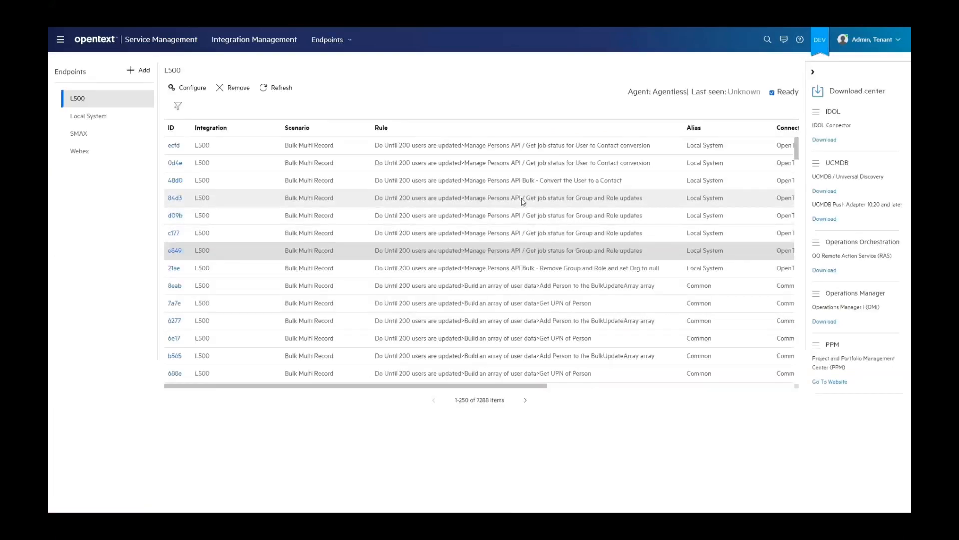
# Open the newest Get job status for Group and Role updates task, examine its BulkStatus output and return to the L500 task list
pyautogui.click(174, 198)
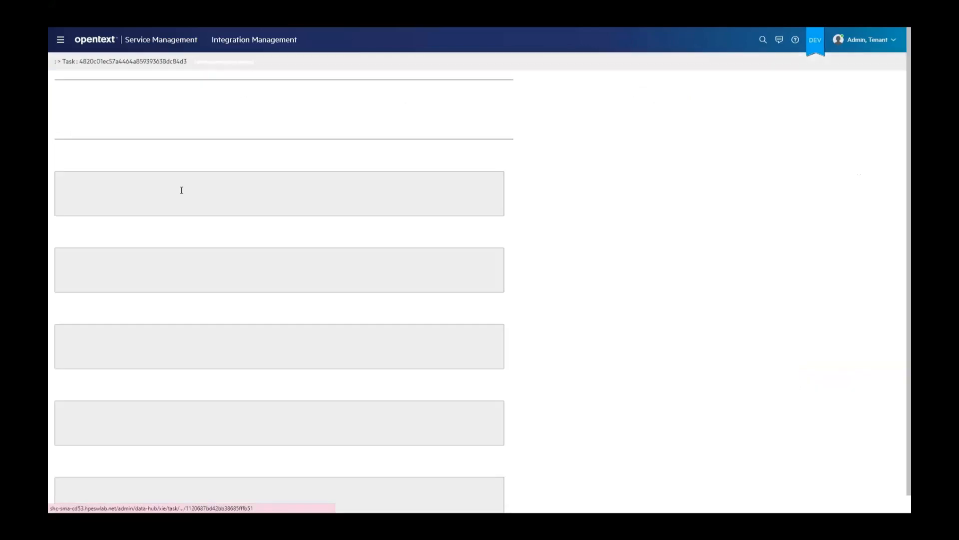
pyautogui.doubleClick(274, 493)
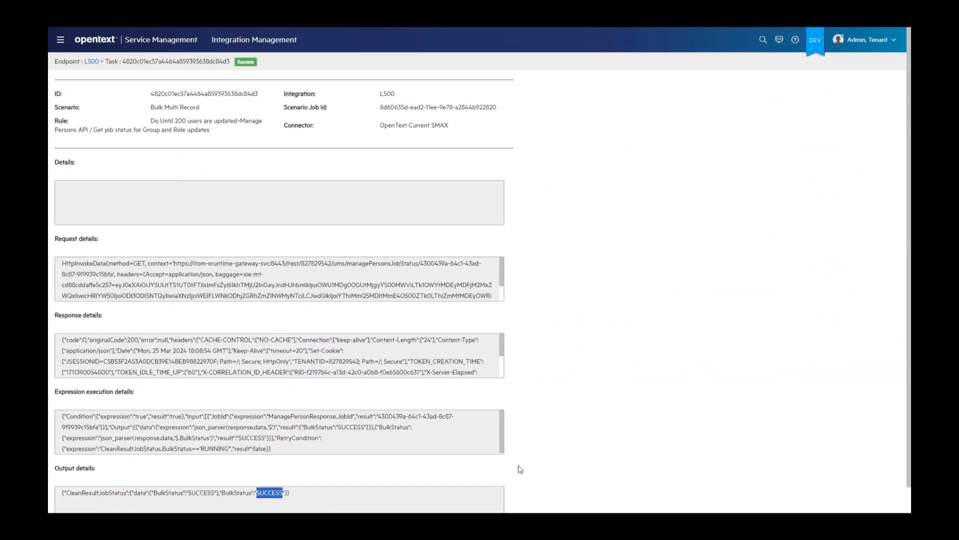
pyautogui.click(92, 61)
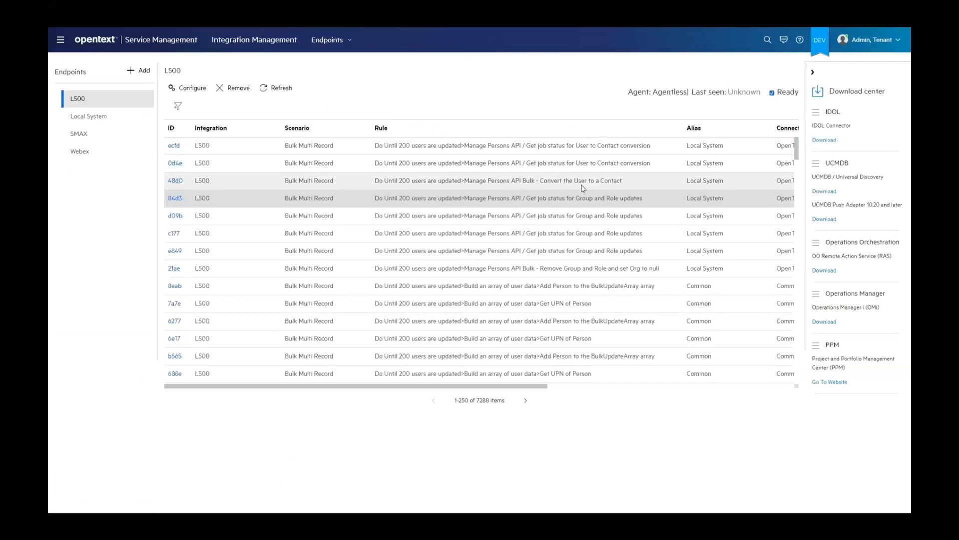
# Open the Convert the User to a Contact task, examine the user array it submitted and return to the L500 task list
pyautogui.click(584, 183)
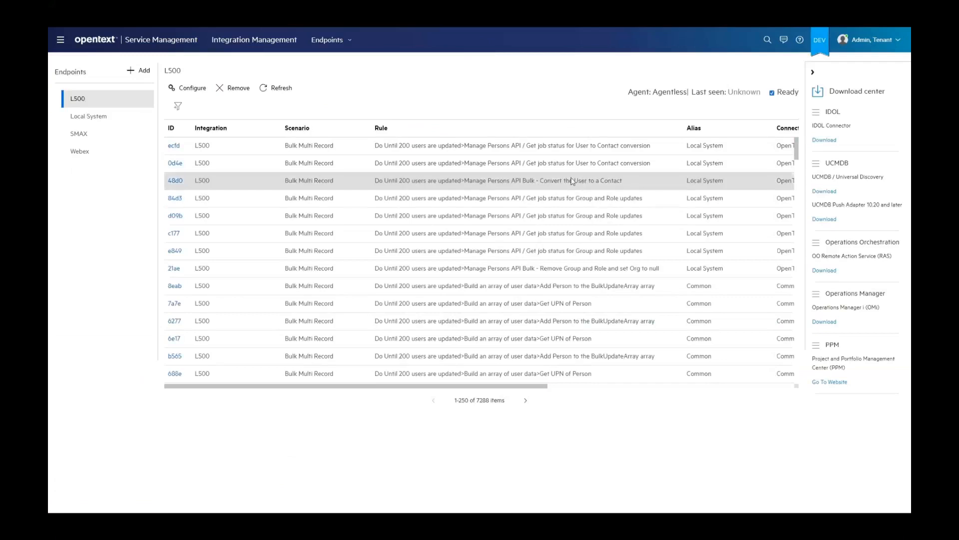
pyautogui.click(175, 180)
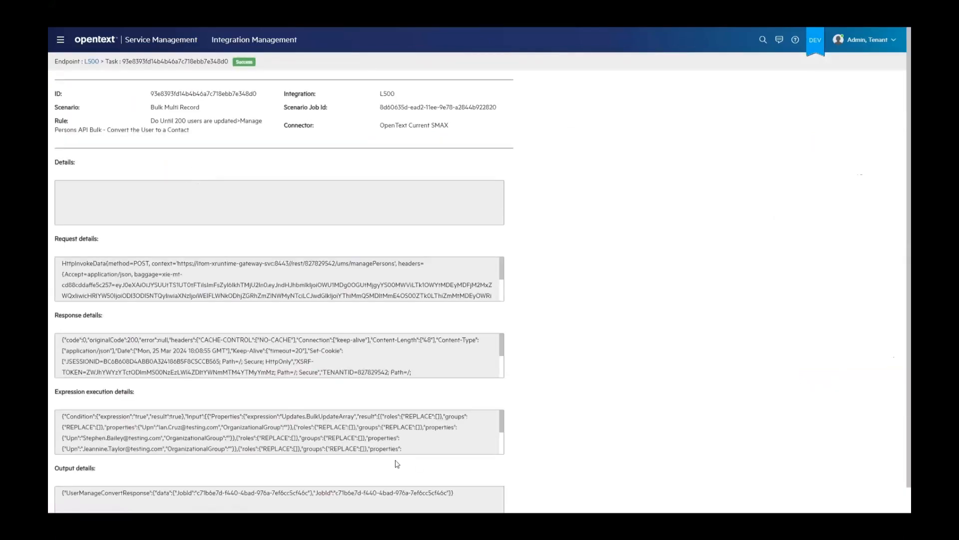
pyautogui.tripleClick(362, 428)
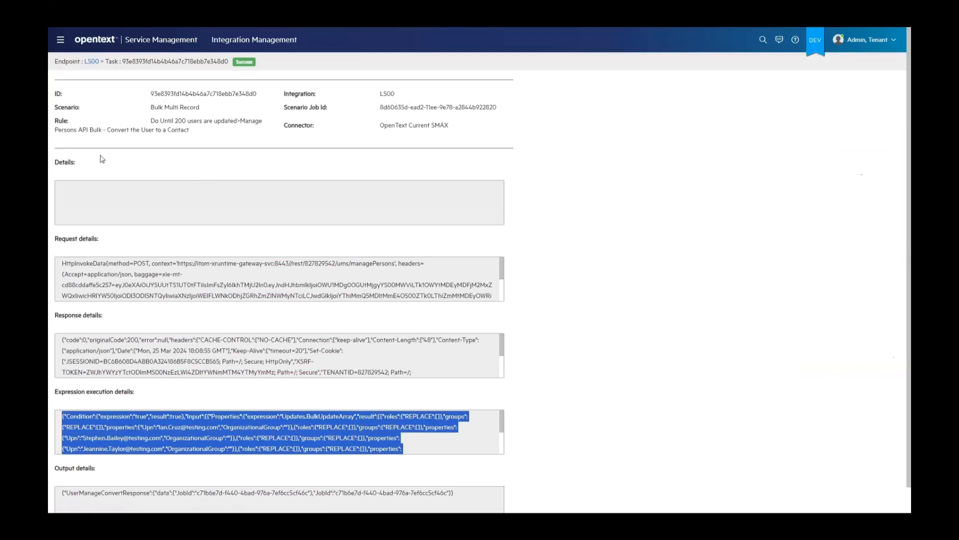
pyautogui.click(92, 62)
# Refresh the L500 task list, widen the Rule column again and find the task that increments the loop count
pyautogui.click(280, 88)
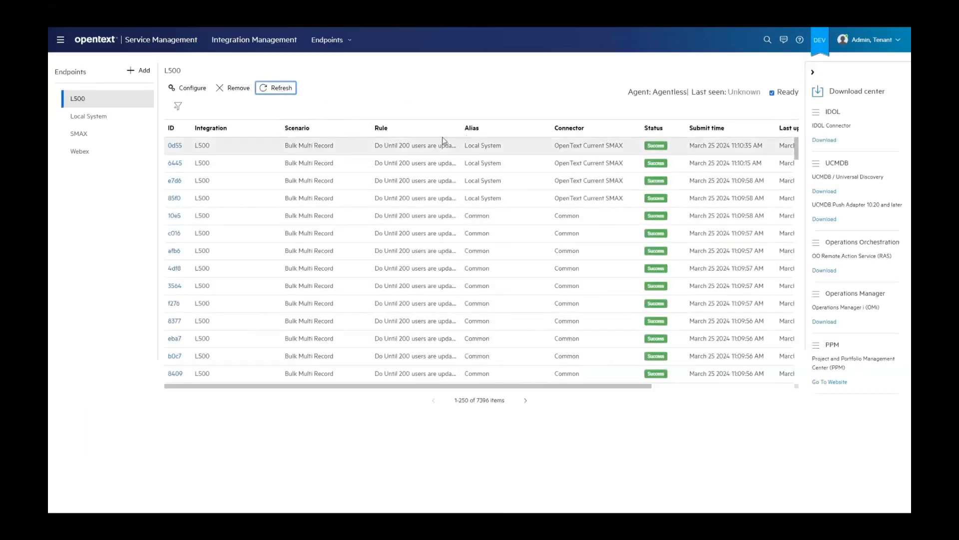
pyautogui.moveTo(461, 129); pyautogui.dragTo(682, 129)
pyautogui.scroll(-5, 576, 250)
pyautogui.scroll(-15, 576, 250)
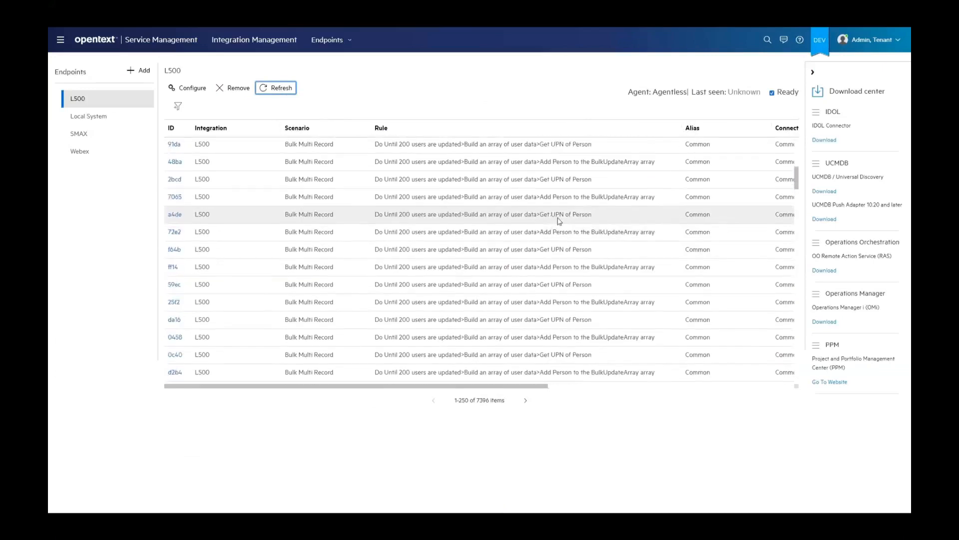
pyautogui.scroll(-12, 563, 222)
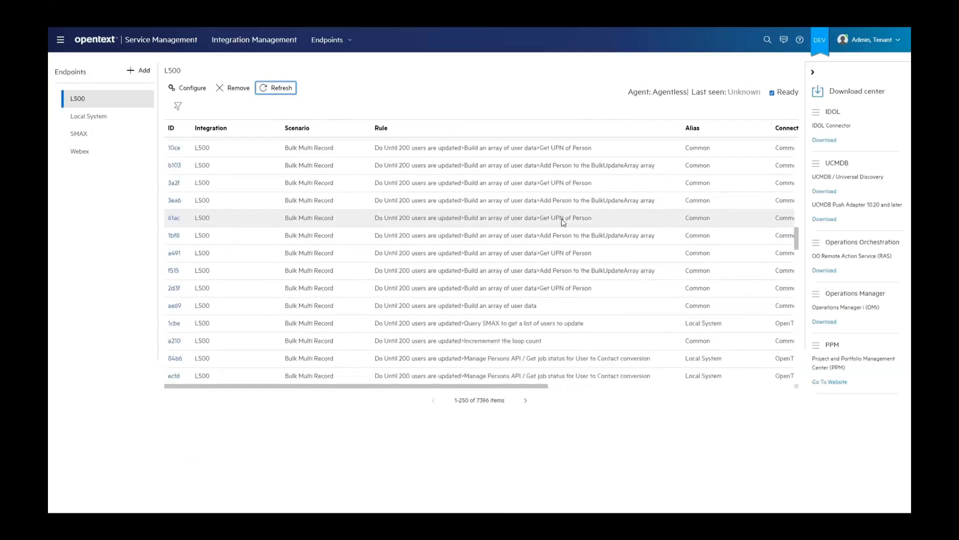
# Open the loop count increment task, examine its CurrentLoop output value and return to the L500 task list
pyautogui.scroll(2, 563, 226)
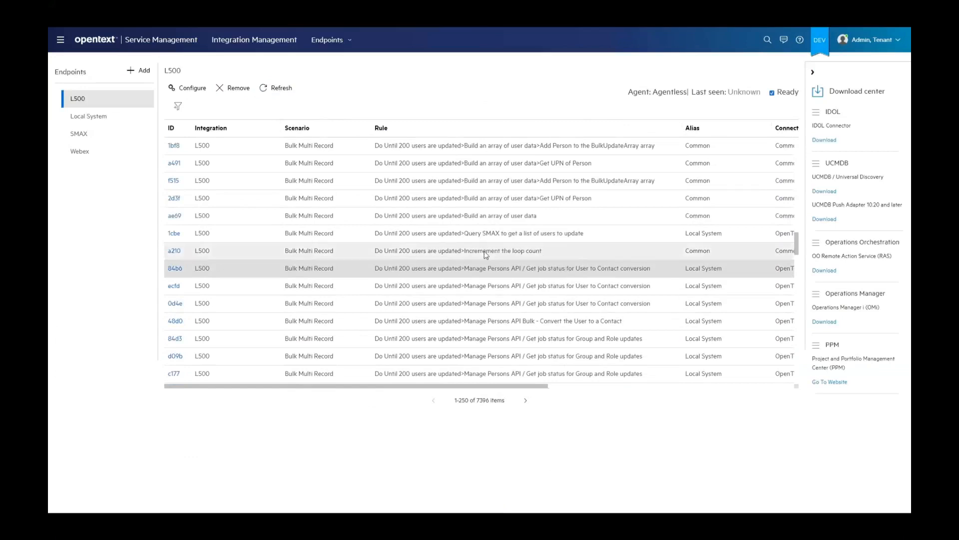
pyautogui.click(172, 251)
pyautogui.doubleClick(135, 493)
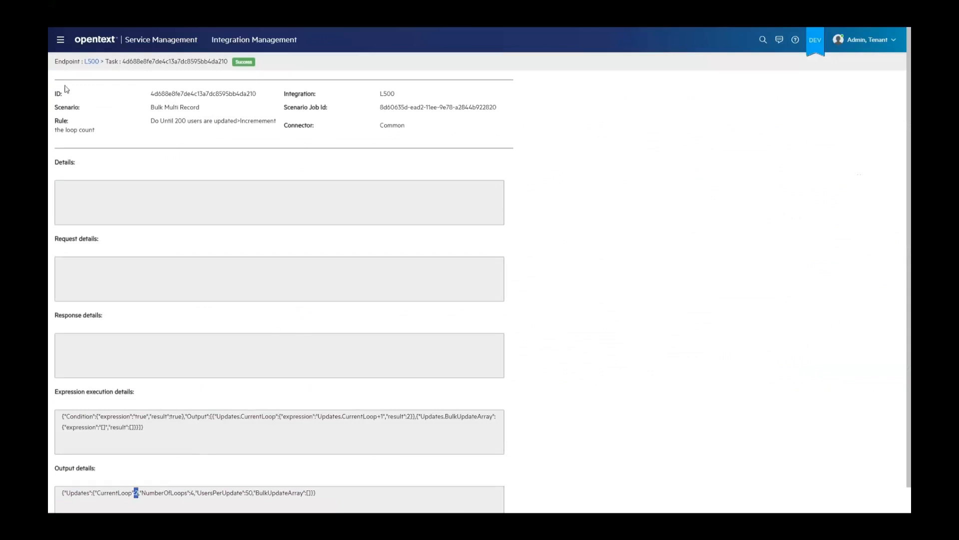
pyautogui.click(92, 62)
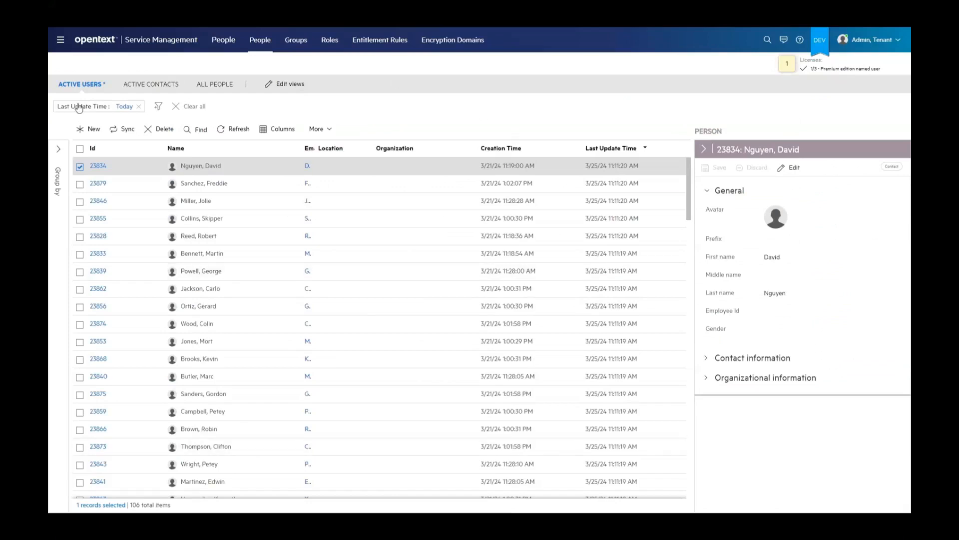
# Open the most recently updated person's record from the People list and examine its change history and person type
pyautogui.click(98, 166)
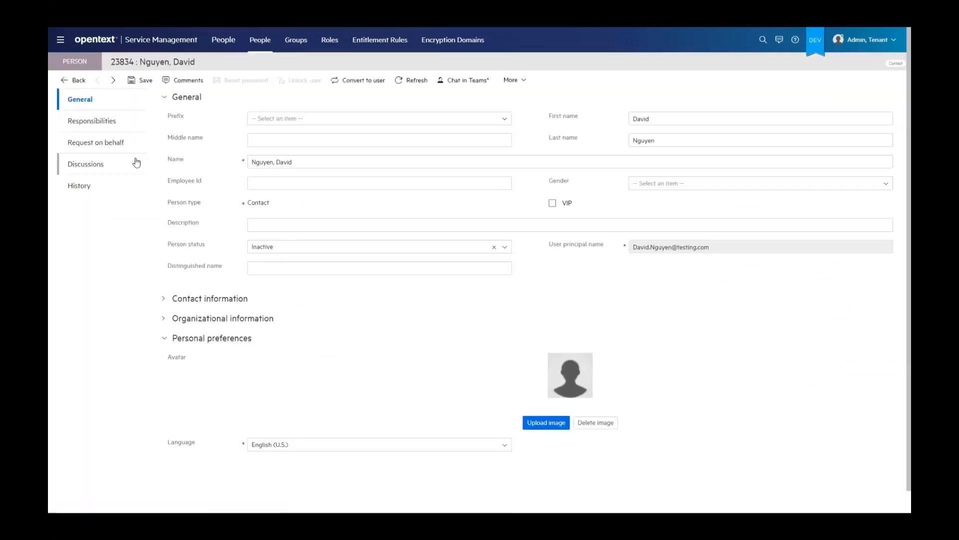
pyautogui.doubleClick(256, 203)
pyautogui.click(80, 186)
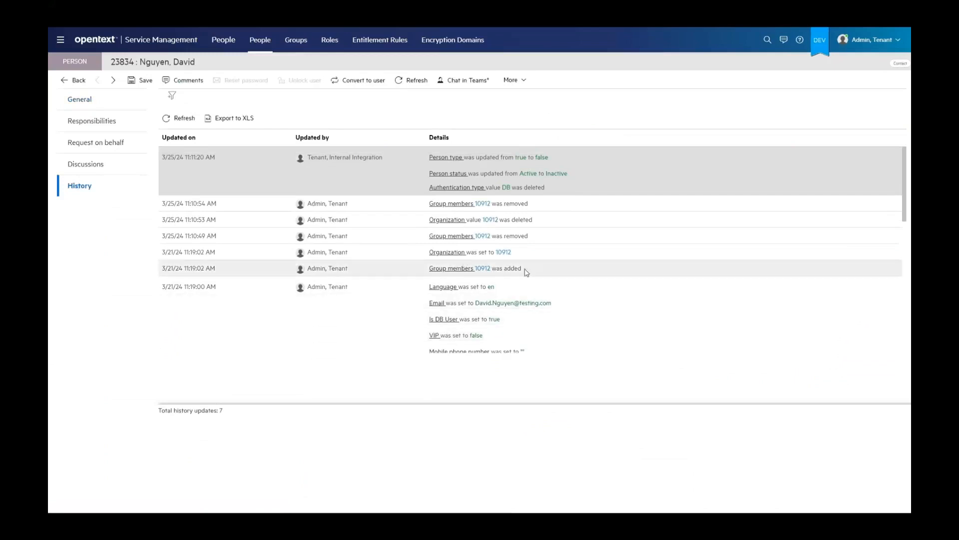
pyautogui.moveTo(481, 270)
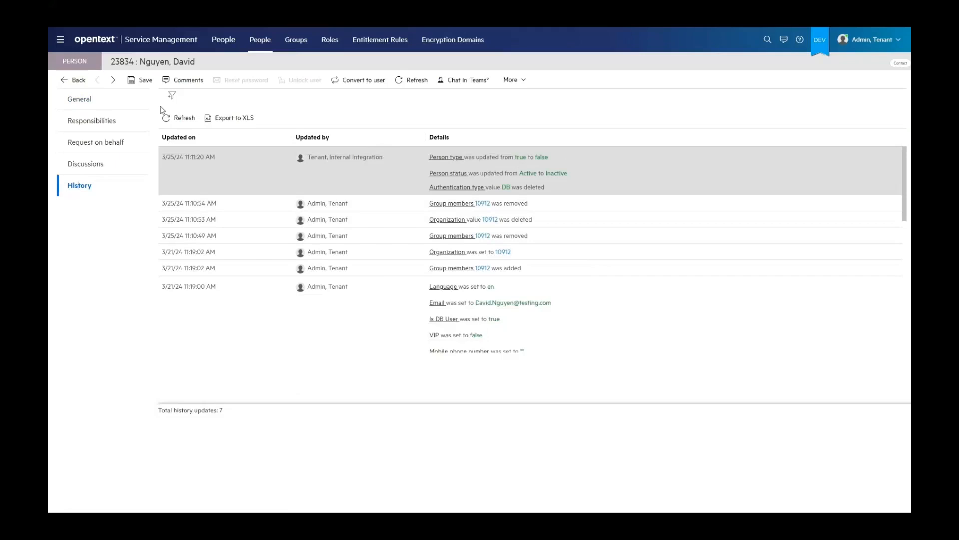
pyautogui.click(92, 100)
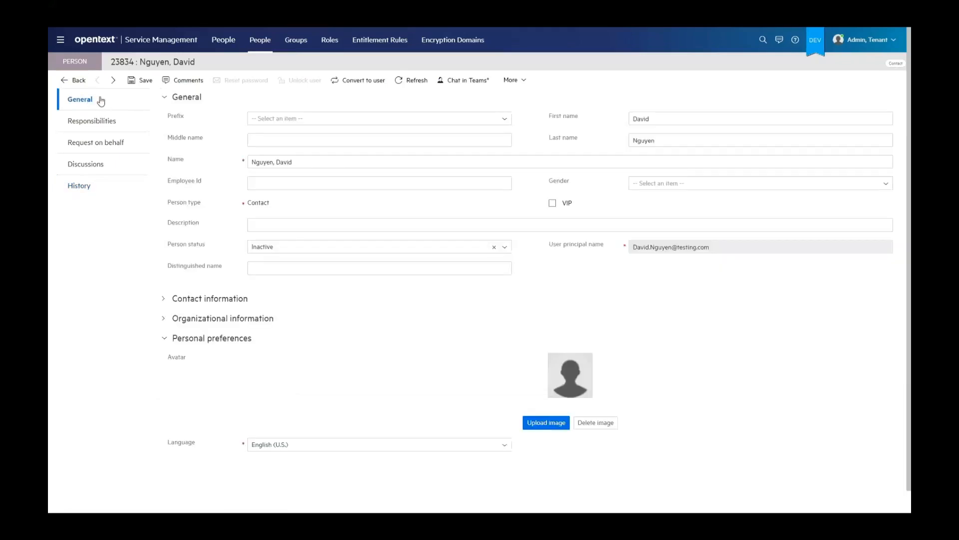
pyautogui.doubleClick(250, 202)
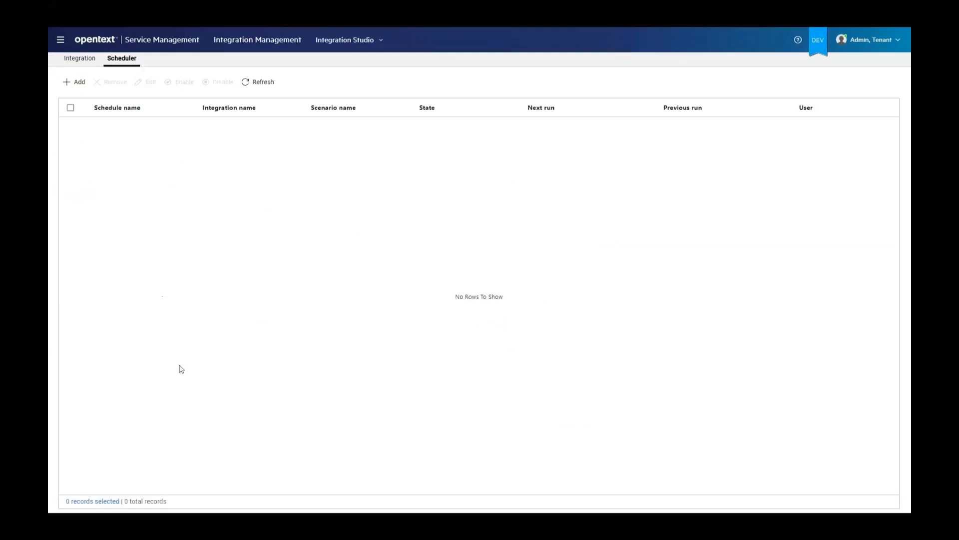
# Add a schedule named "Person converts to contact" for the L500 integration's Bulk Multi Record scenario and proceed to its planning settings
pyautogui.click(77, 84)
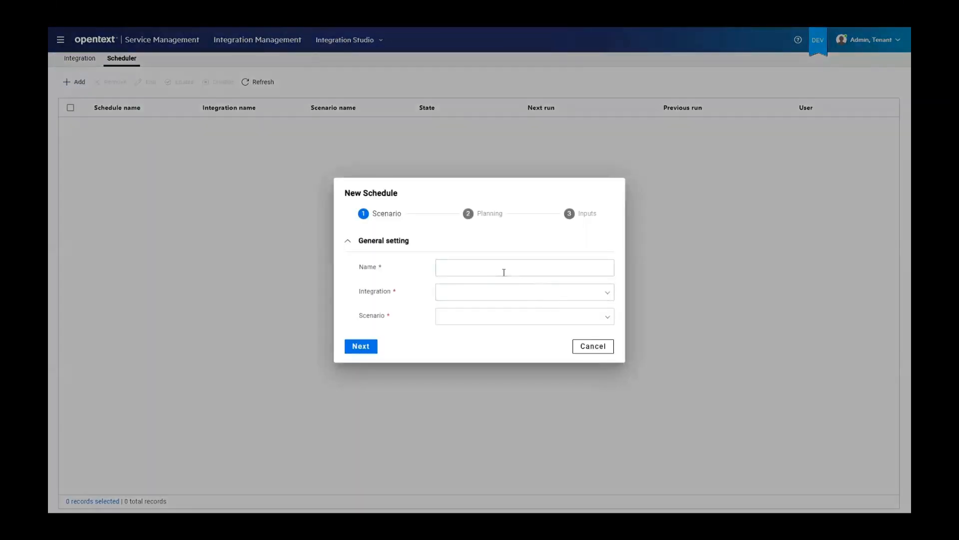
pyautogui.click(488, 268)
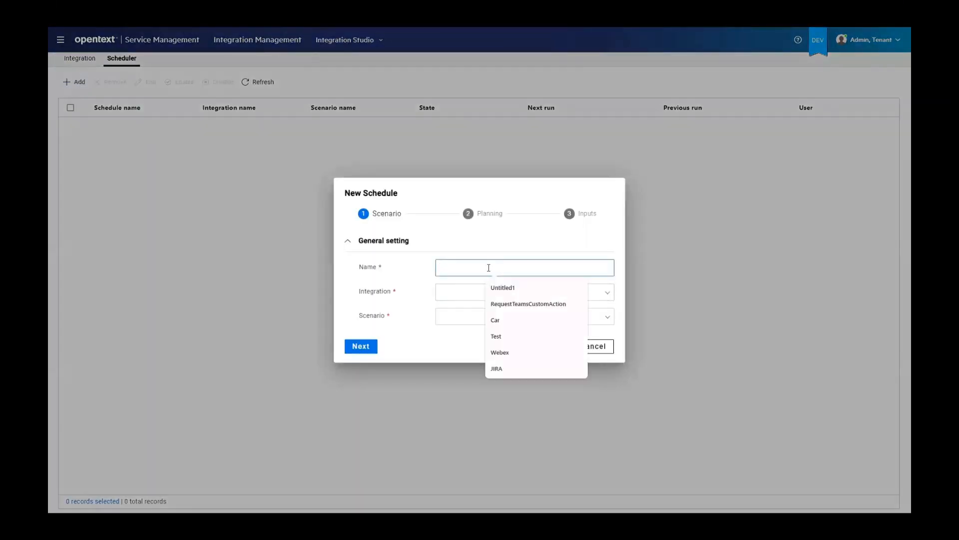
pyautogui.write('Person con')
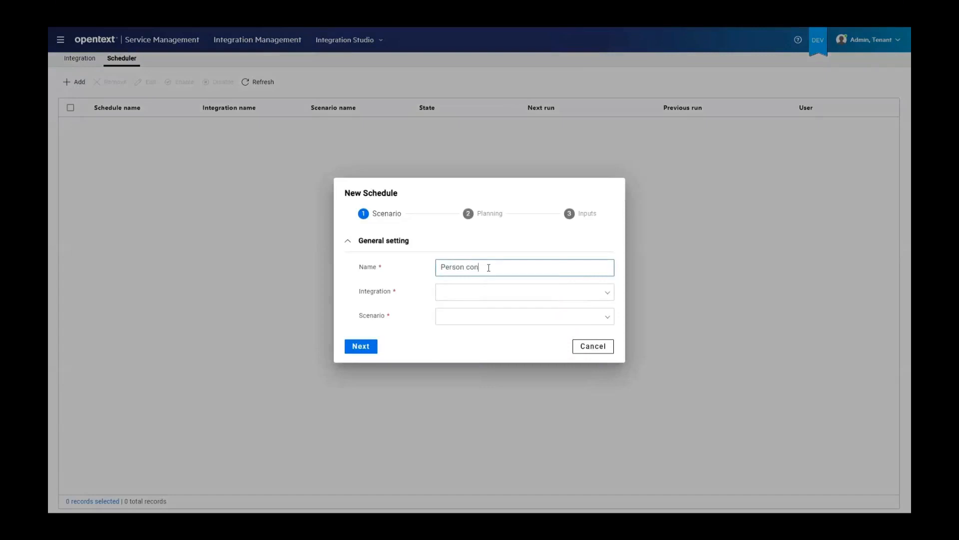
pyautogui.write('verts to contac')
pyautogui.click(608, 295)
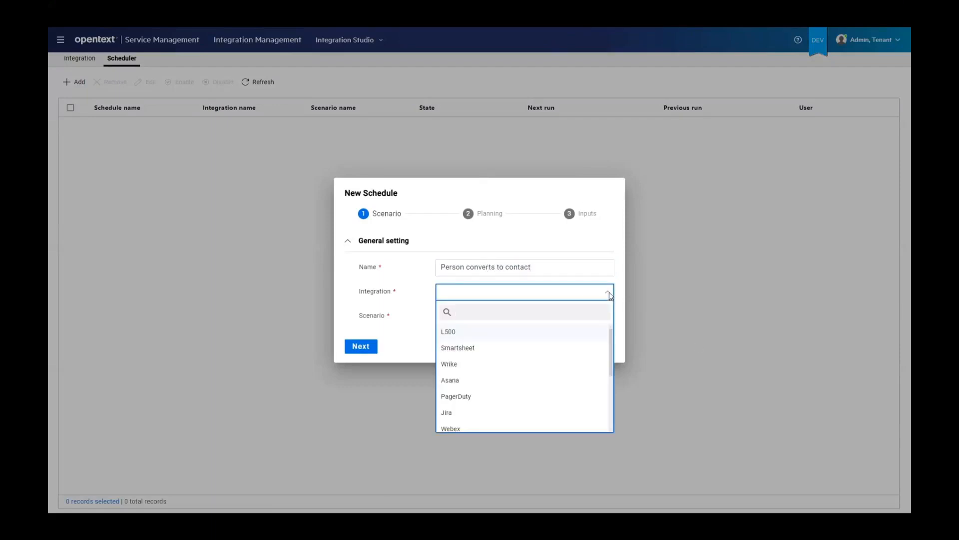
pyautogui.click(448, 331)
pyautogui.click(455, 321)
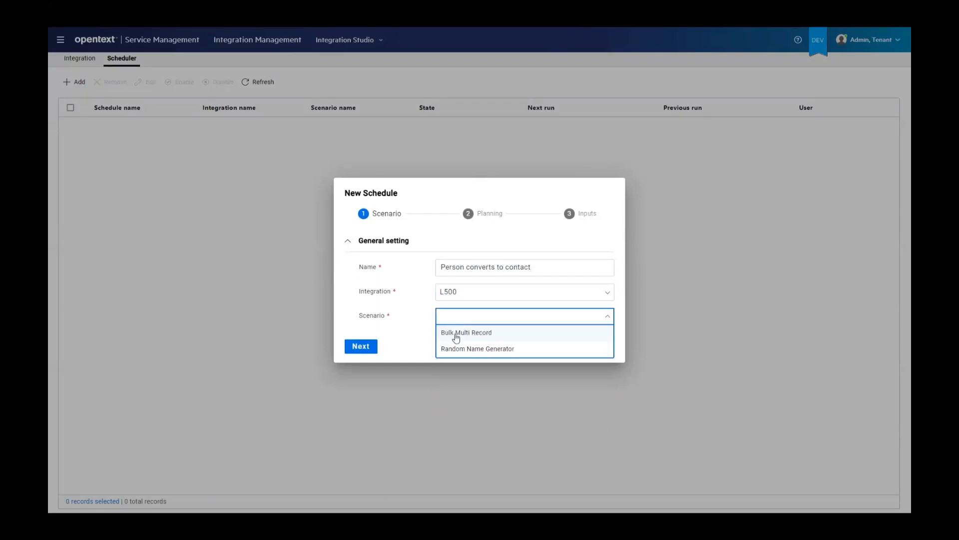
pyautogui.click(461, 335)
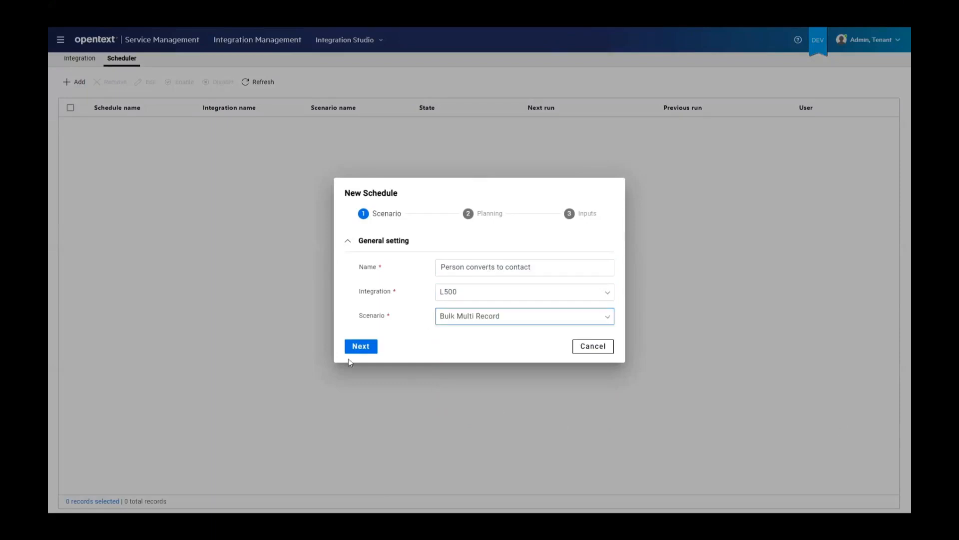
pyautogui.click(361, 346)
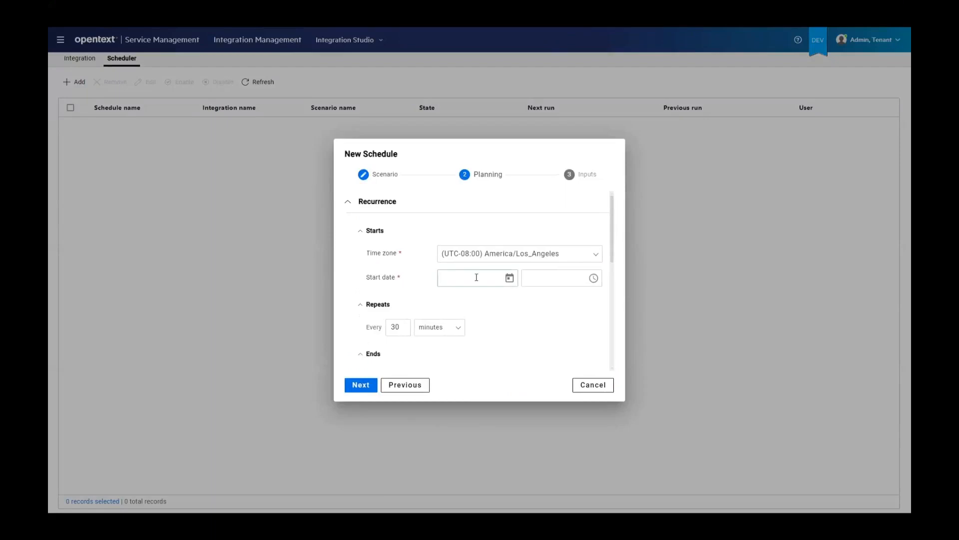
# Set the schedule's start date to 03/26/2024
pyautogui.click(508, 279)
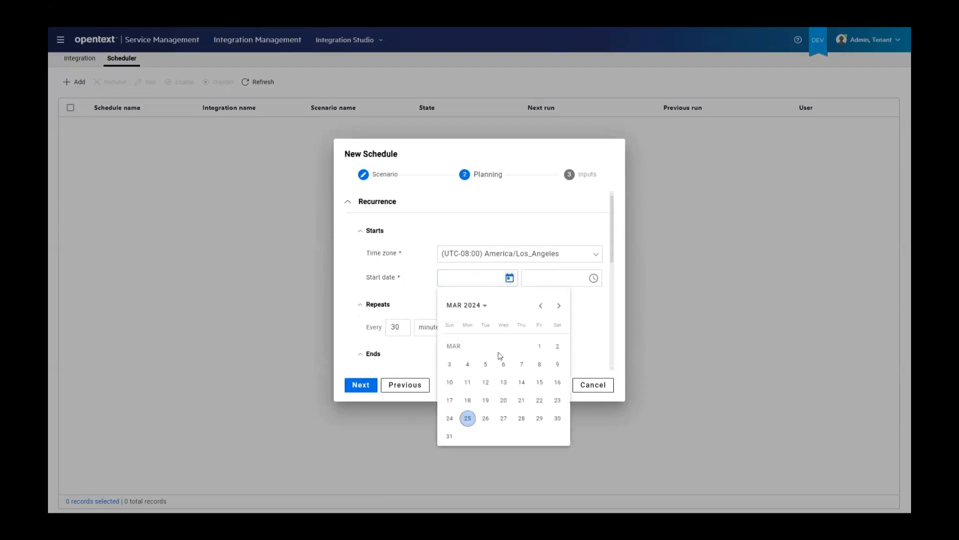
pyautogui.click(448, 420)
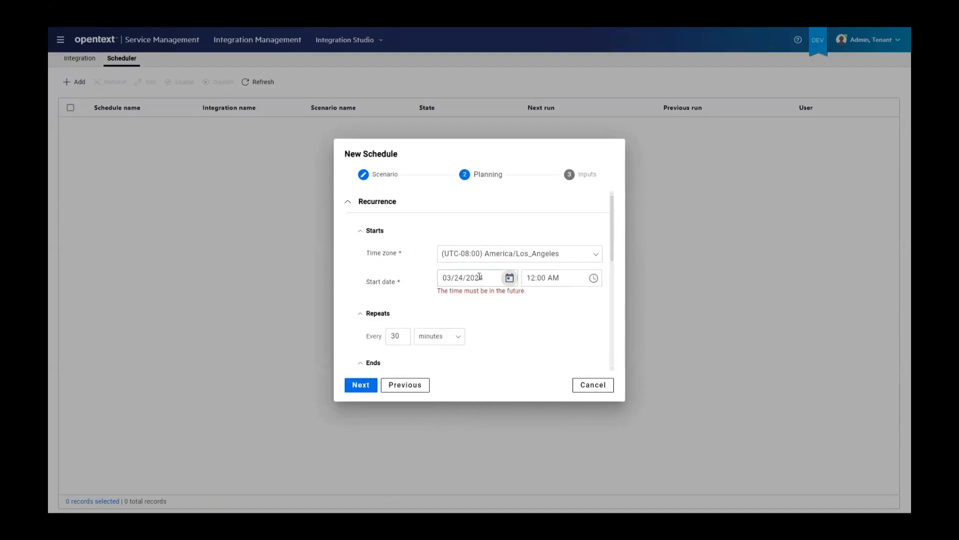
pyautogui.click(510, 278)
pyautogui.click(468, 425)
pyautogui.click(509, 277)
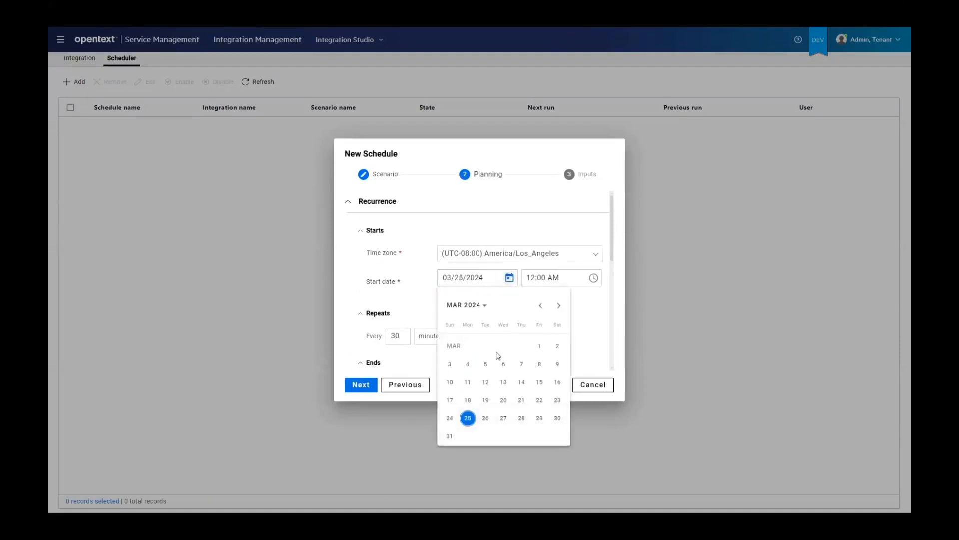
pyautogui.click(486, 421)
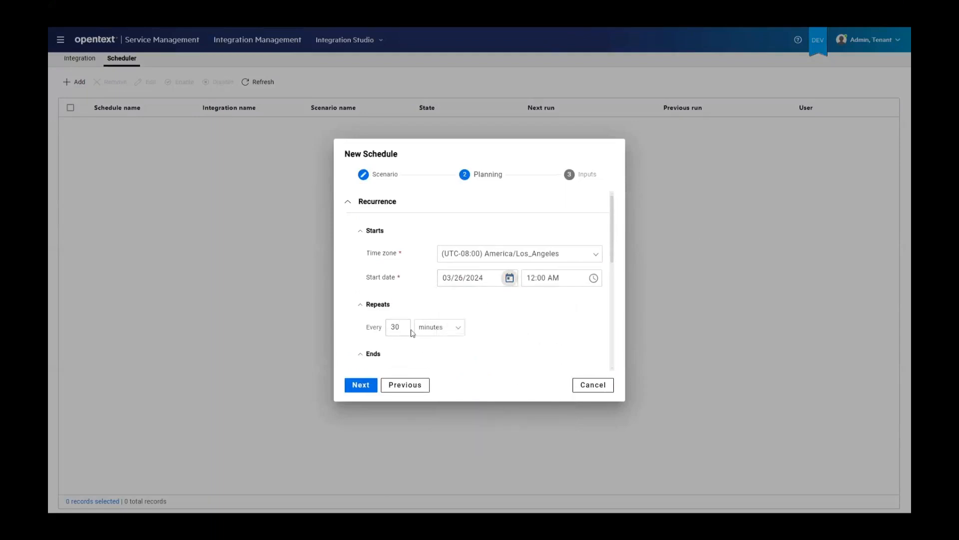
# Set the schedule to repeat every day, leave its exclusions empty, and save it without adding any inputs
pyautogui.click(457, 330)
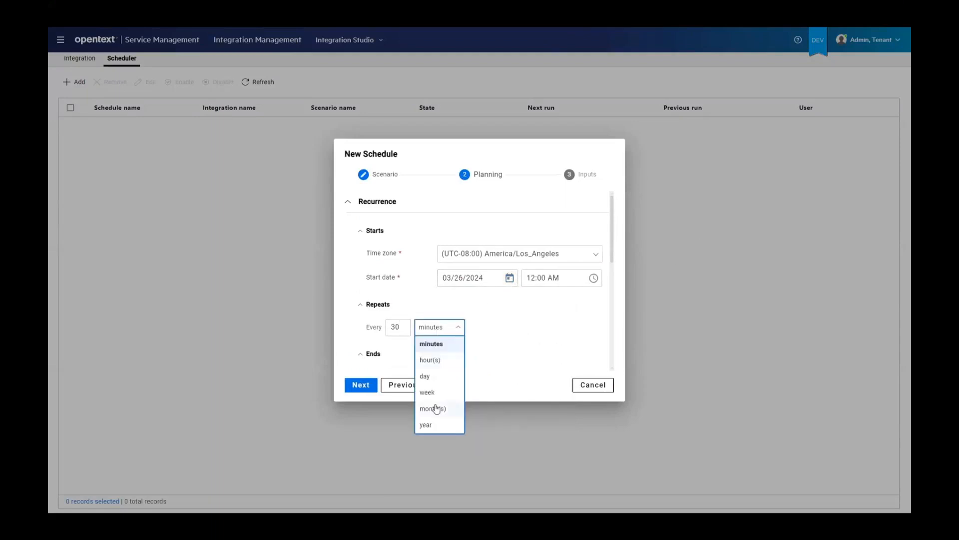
pyautogui.click(436, 381)
pyautogui.scroll(-5, 481, 322)
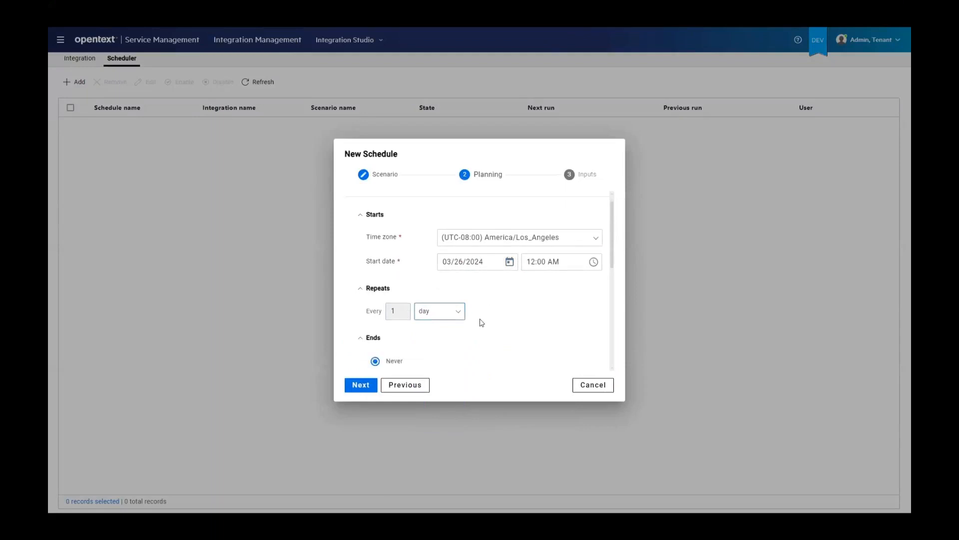
pyautogui.scroll(-2, 484, 320)
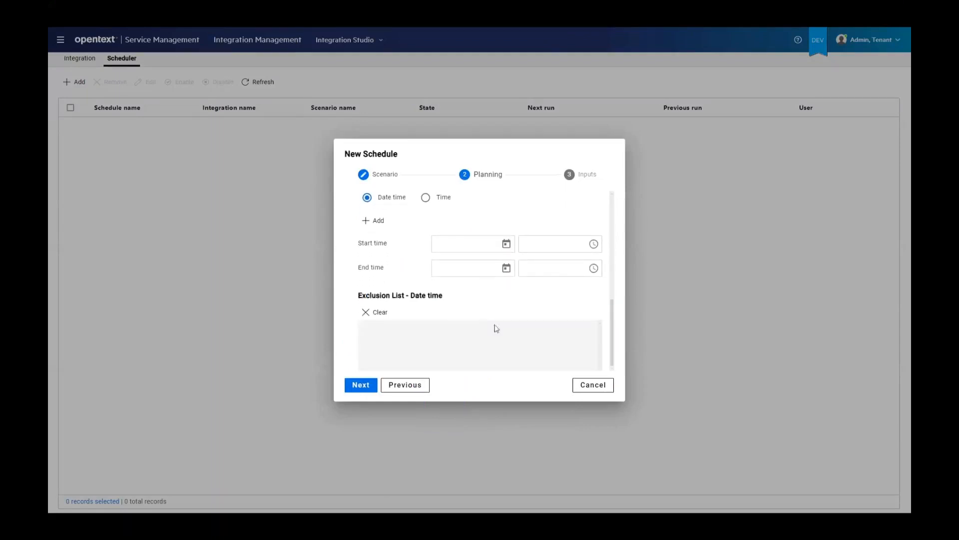
pyautogui.click(356, 387)
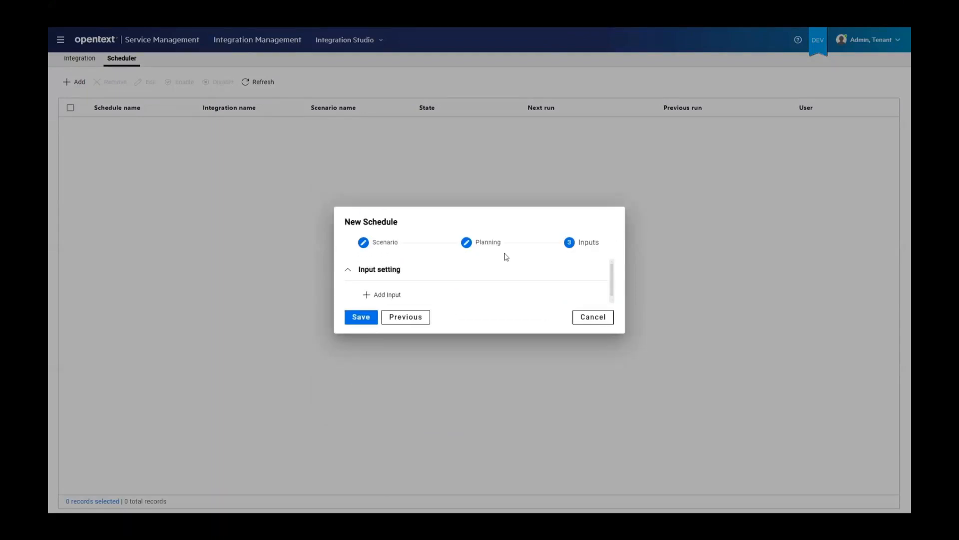
pyautogui.click(359, 319)
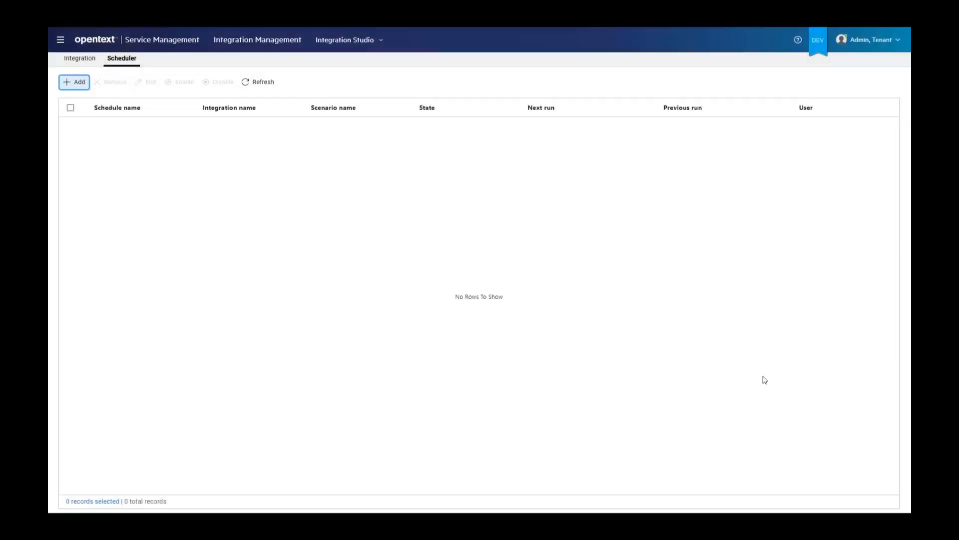